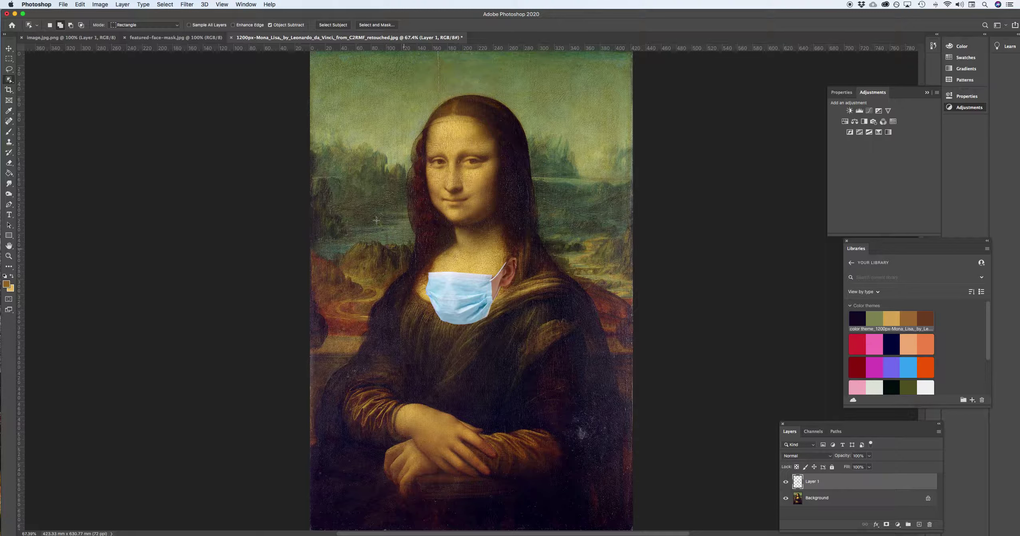
- Move the surgical mask up from the chest onto the lower face and set its layer opacity to 60%
{"action": "left_click", "coordinate": [9, 48]}
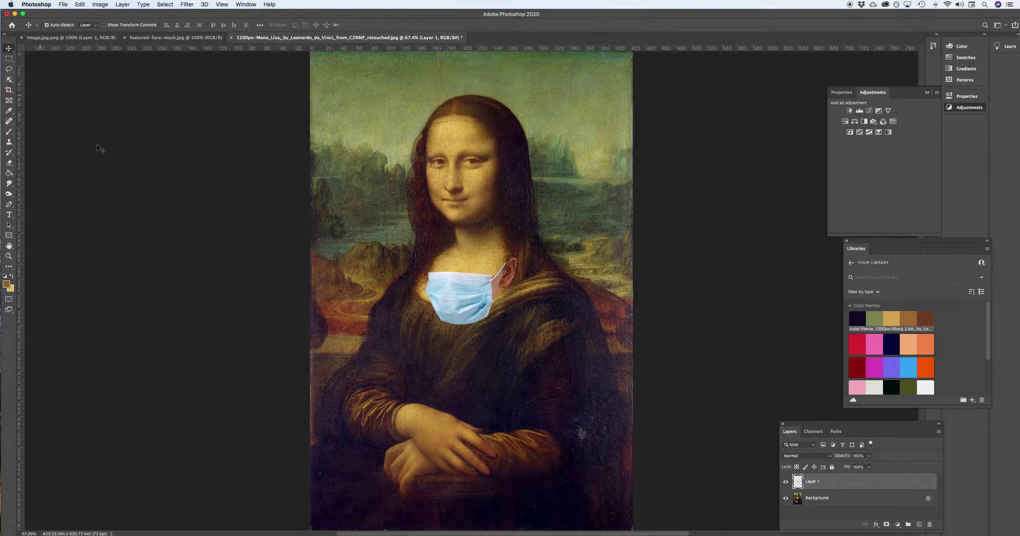
{"action": "left_click_drag", "start_coordinate": [463, 302], "coordinate": [462, 206]}
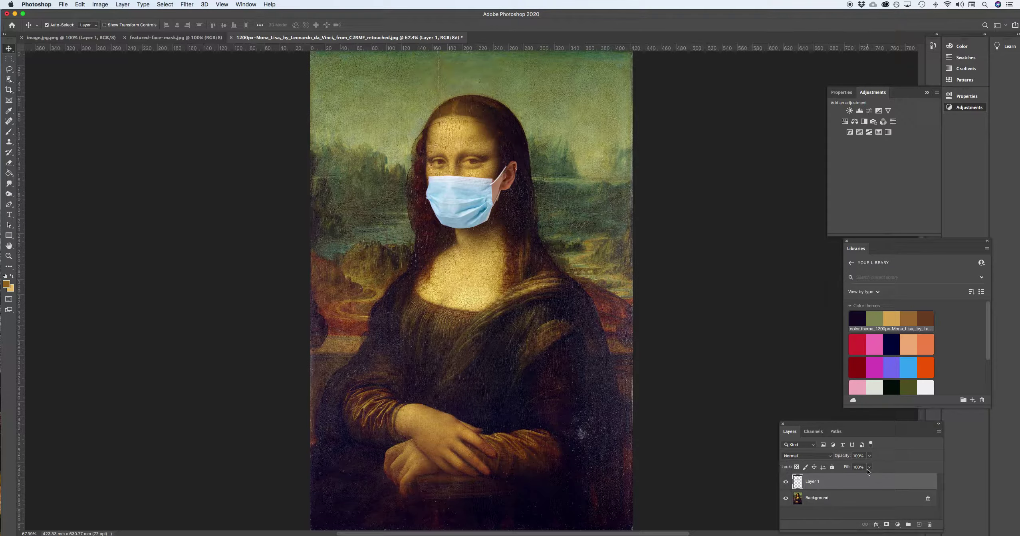
{"action": "left_click", "coordinate": [870, 456]}
{"action": "left_click_drag", "start_coordinate": [854, 465], "coordinate": [855, 465]}
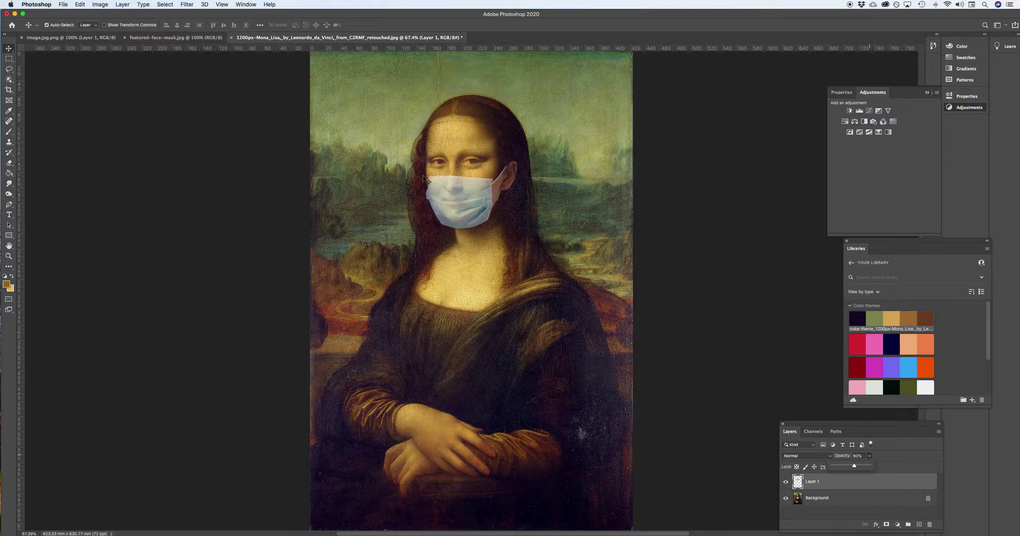
- Scale the mask proportionally to about 103% and rotate it about 2.2° counter-clockwise to fit the face
{"action": "left_click_drag", "start_coordinate": [430, 183], "coordinate": [430, 183]}
{"action": "key", "text": "super+plus"}
{"action": "key", "text": "super+plus"}
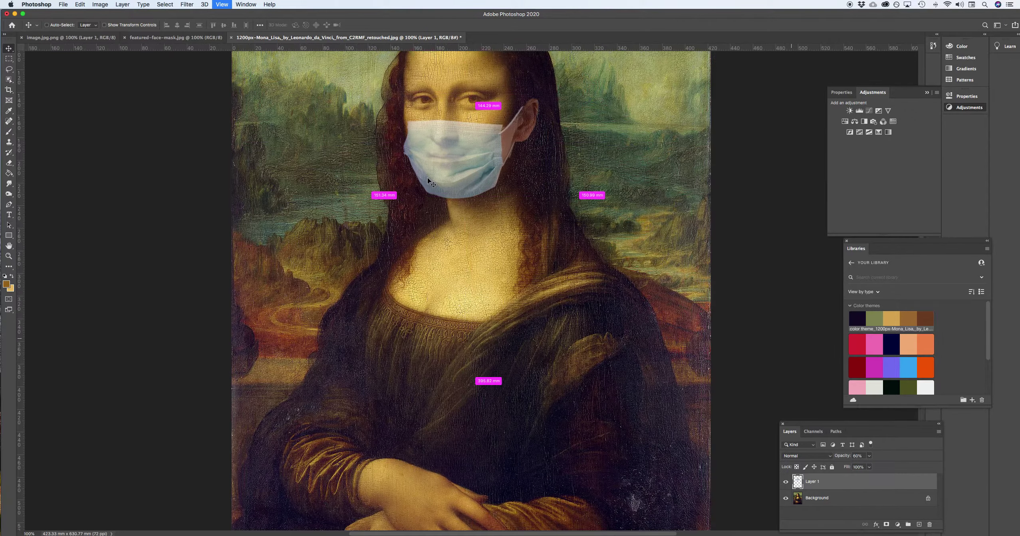
{"action": "scroll", "coordinate": [431, 182], "scroll_direction": "up", "scroll_amount": 6}
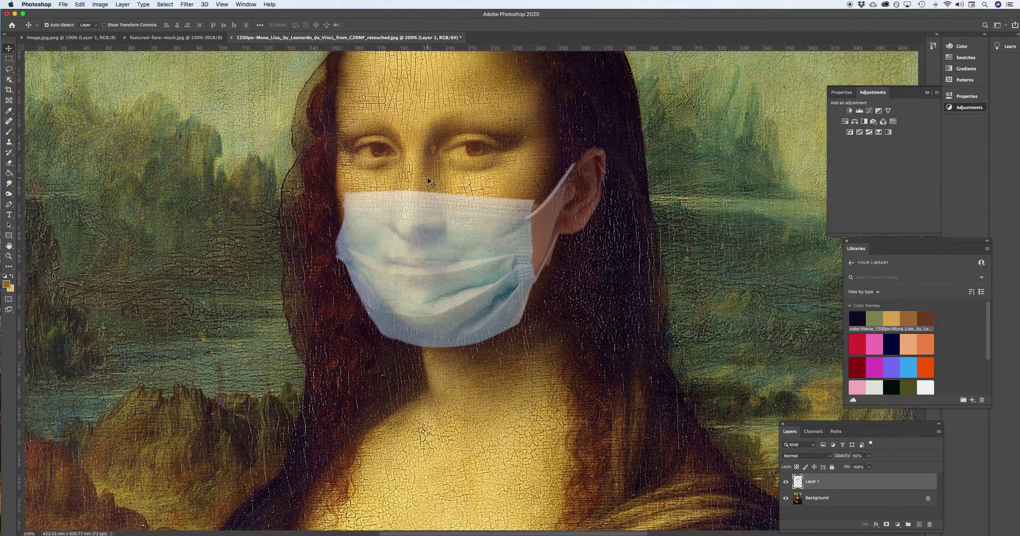
{"action": "key", "text": "super+t"}
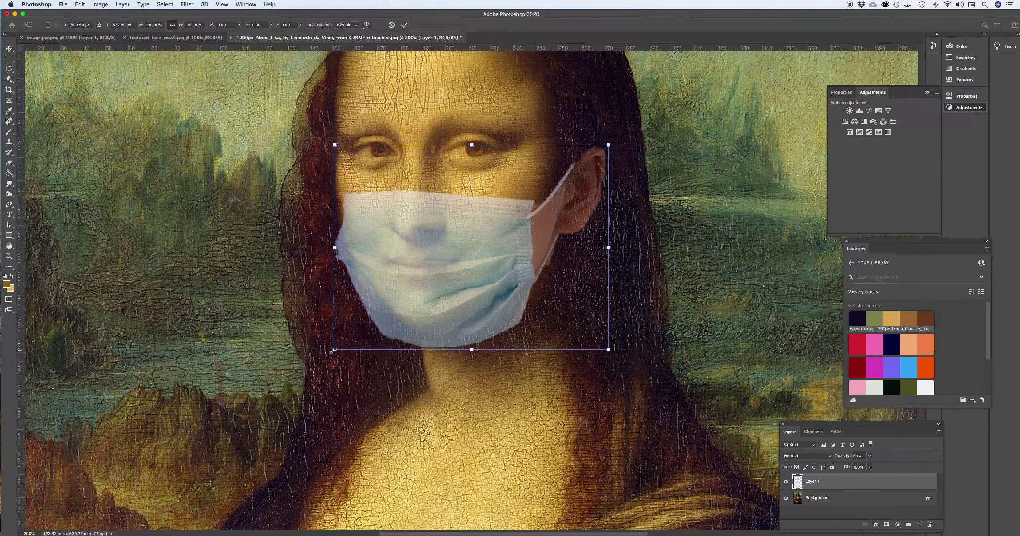
{"action": "left_click_drag", "start_coordinate": [333, 350], "coordinate": [326, 360]}
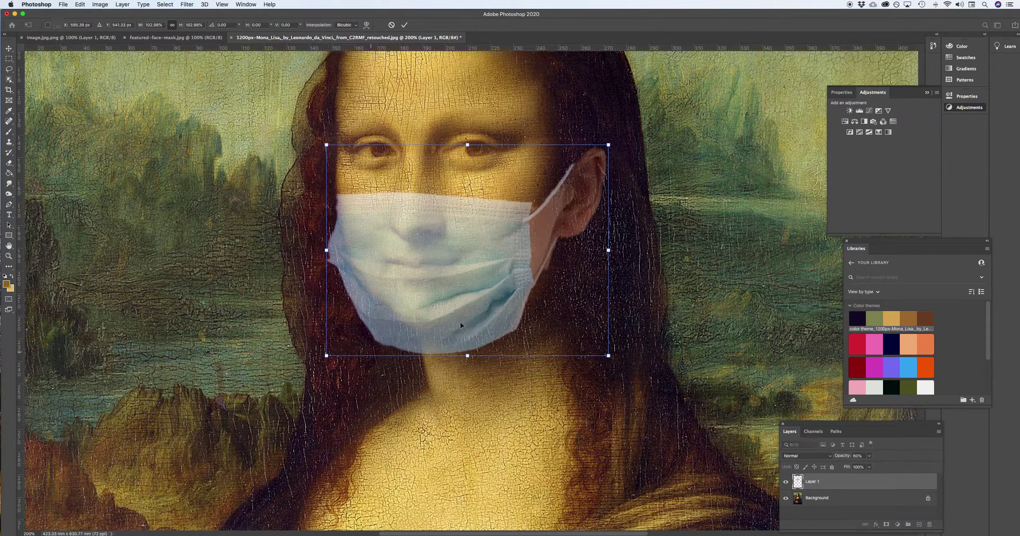
{"action": "left_click_drag", "start_coordinate": [623, 137], "coordinate": [618, 131]}
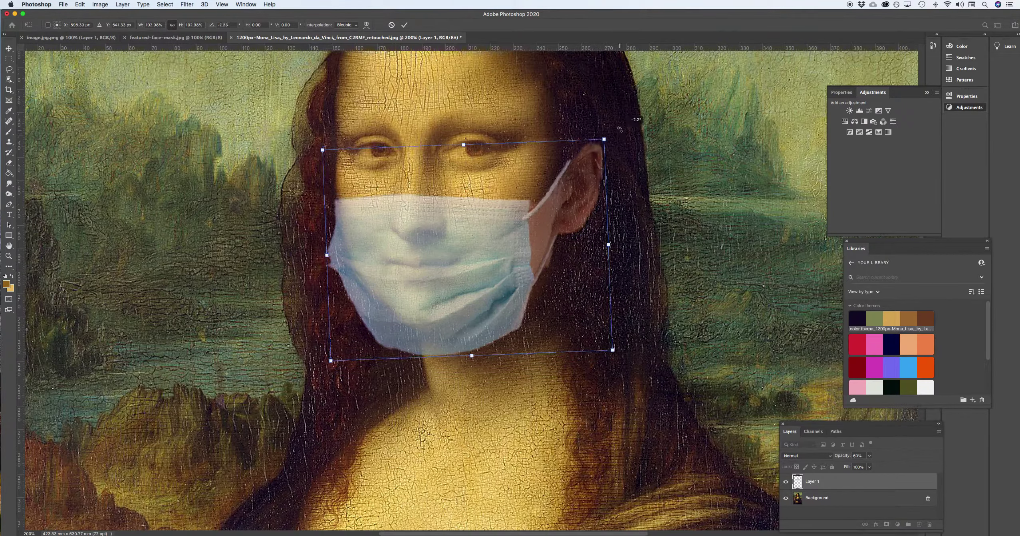
- Shift the mask upward over the nose, commit the transform, and return its layer opacity to 100%
{"action": "left_click_drag", "start_coordinate": [513, 250], "coordinate": [514, 239]}
{"action": "key", "text": "Up"}
{"action": "key", "text": "Up"}
{"action": "key", "text": "Up"}
{"action": "key", "text": "Up"}
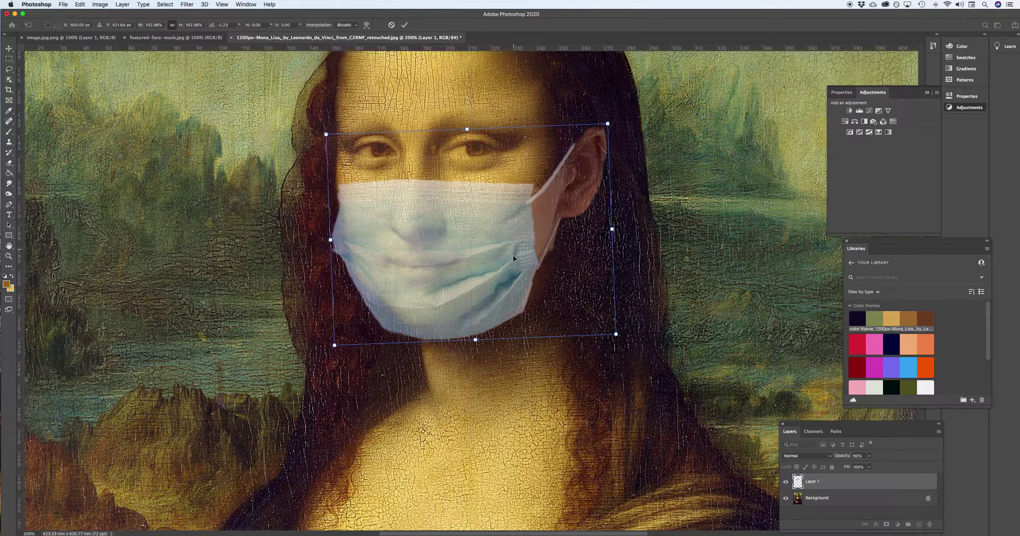
{"action": "key", "text": "Return"}
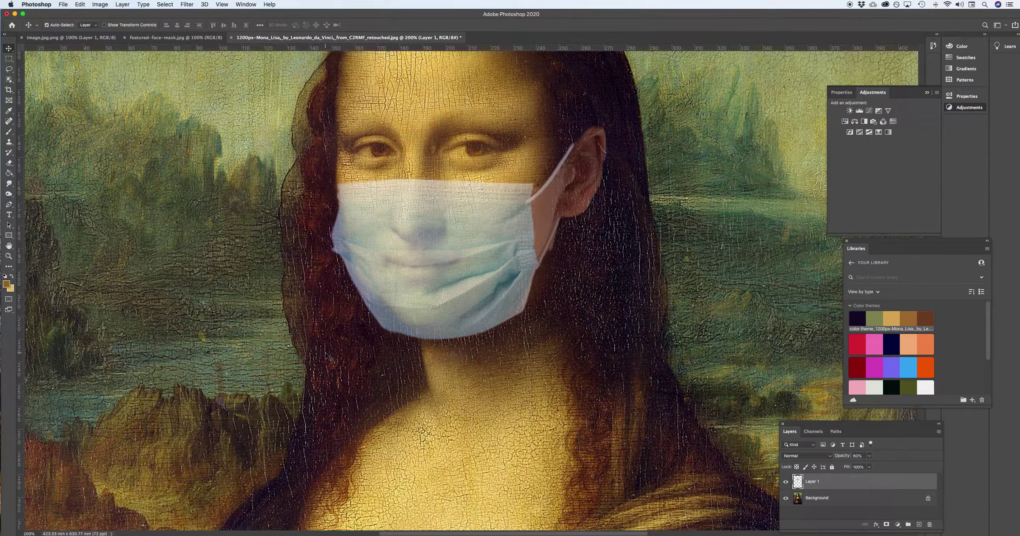
{"action": "left_click", "coordinate": [869, 457]}
{"action": "left_click_drag", "start_coordinate": [883, 466], "coordinate": [889, 466]}
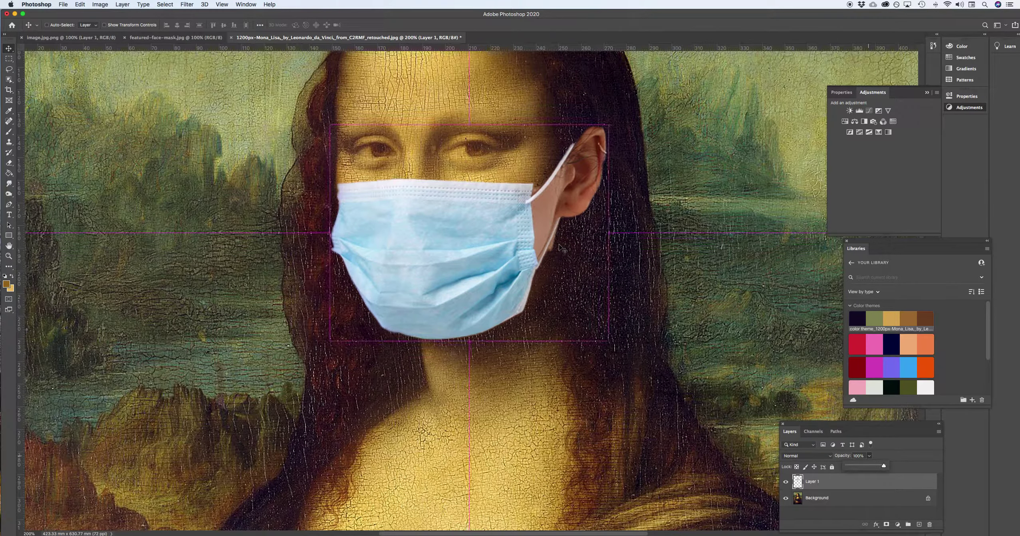
- Draw a small closed path with the Pen tool around the stray remnant beside the mask's lower ear strap
{"action": "key", "text": "super+plus"}
{"action": "scroll", "coordinate": [563, 250], "scroll_direction": "right", "scroll_amount": 3}
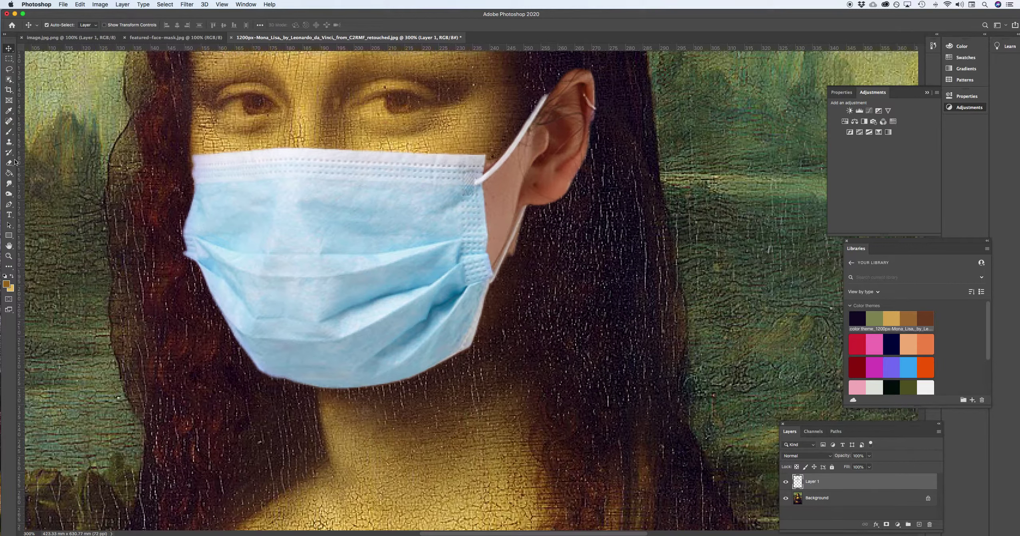
{"action": "left_click", "coordinate": [8, 204]}
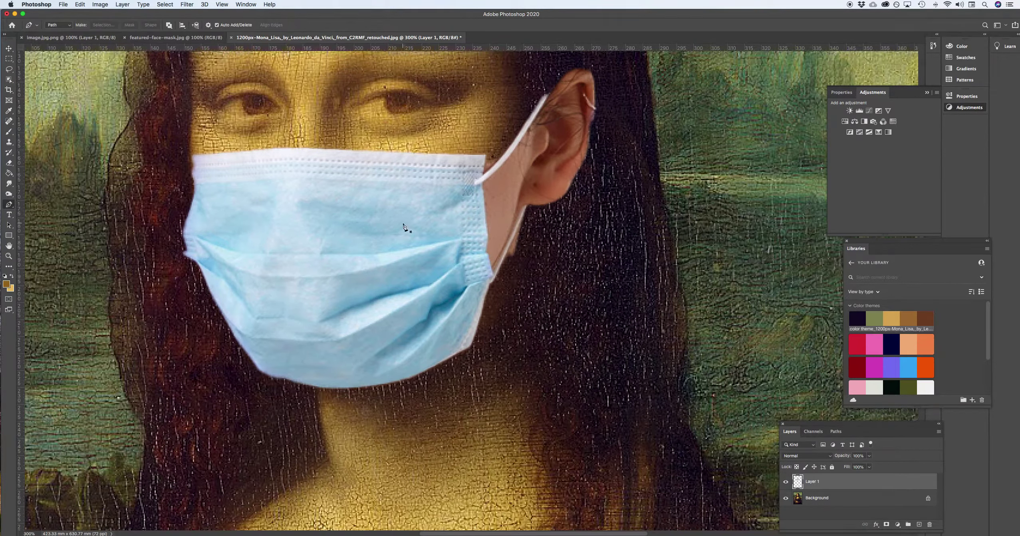
{"action": "left_click", "coordinate": [524, 215]}
{"action": "left_click", "coordinate": [513, 270]}
{"action": "left_click", "coordinate": [532, 264]}
{"action": "left_click", "coordinate": [525, 215]}
- Convert the path into a selection with 0-pixel feather, delete the stray remnant inside it, and deselect
{"action": "right_click", "coordinate": [520, 252]}
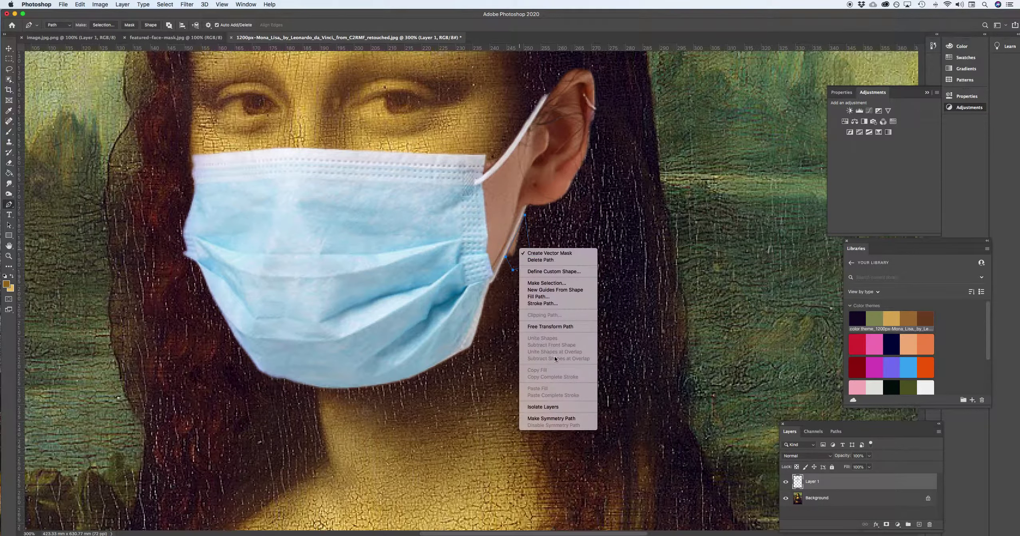
{"action": "left_click", "coordinate": [553, 283]}
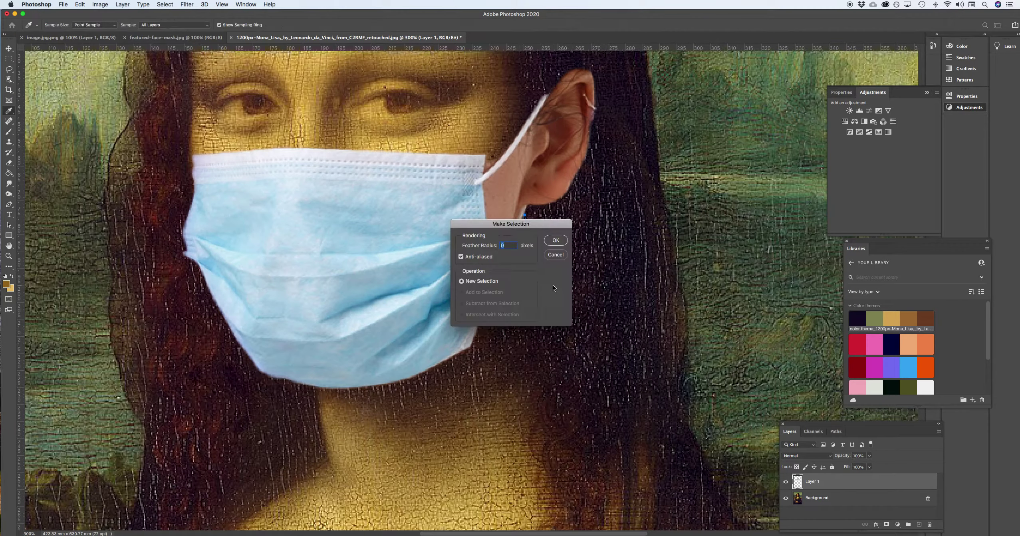
{"action": "key", "text": "Return"}
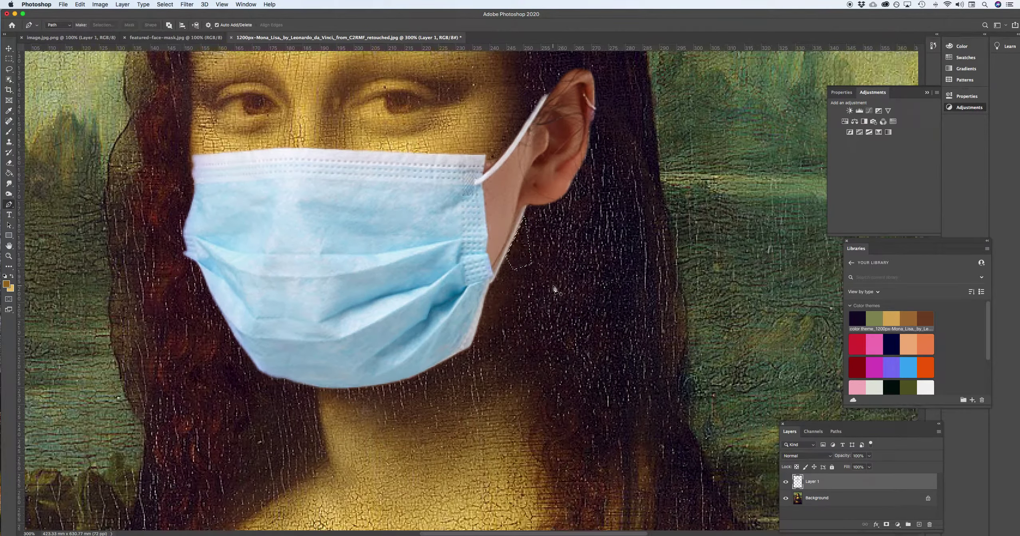
{"action": "key", "text": "ctrl+d"}
- Nudge the mask slightly left and select only its fabric with the Object Selection tool
{"action": "left_click", "coordinate": [8, 48]}
{"action": "left_click_drag", "start_coordinate": [208, 194], "coordinate": [206, 196]}
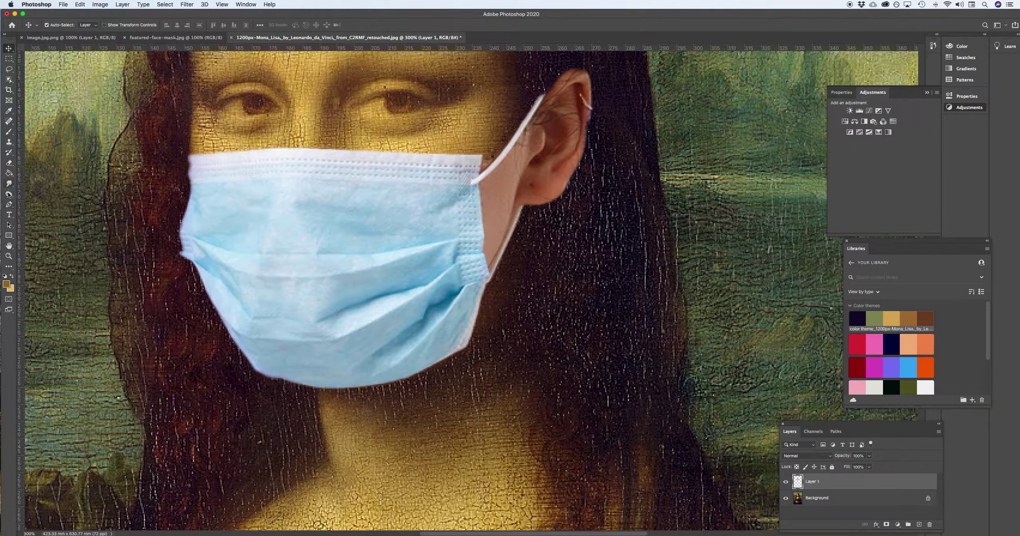
{"action": "left_click", "coordinate": [9, 80]}
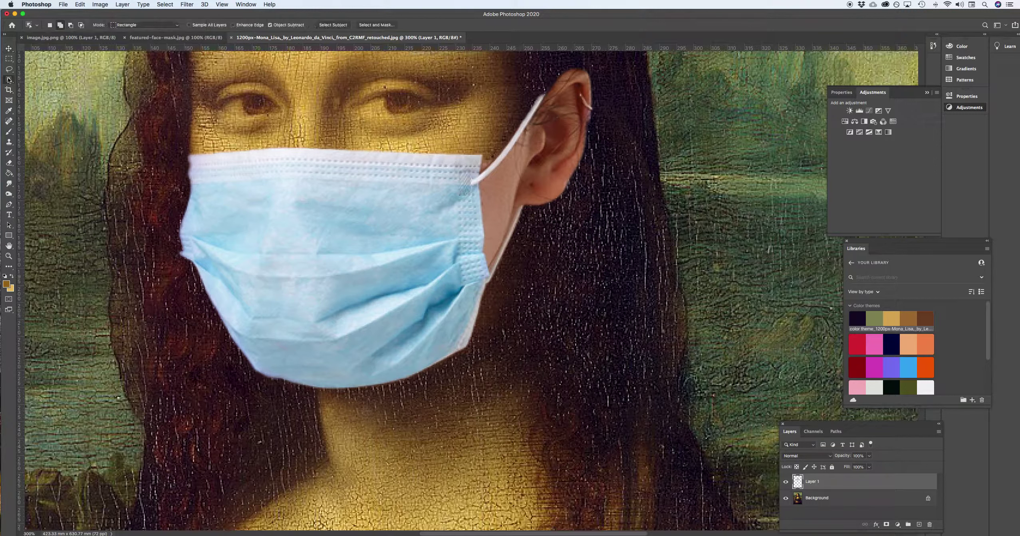
{"action": "left_click_drag", "start_coordinate": [154, 139], "coordinate": [606, 400]}
{"action": "mouse_move", "coordinate": [176, 131]}
{"action": "left_mouse_down"}
{"action": "mouse_move", "coordinate": [208, 144]}
{"action": "mouse_move", "coordinate": [407, 364]}
{"action": "mouse_move", "coordinate": [488, 405]}
{"action": "left_mouse_up"}
- Sample the golden skin tone above the mask and add a Solid Color fill layer (#cfa245) limited to the selected fabric
{"action": "left_click", "coordinate": [897, 524]}
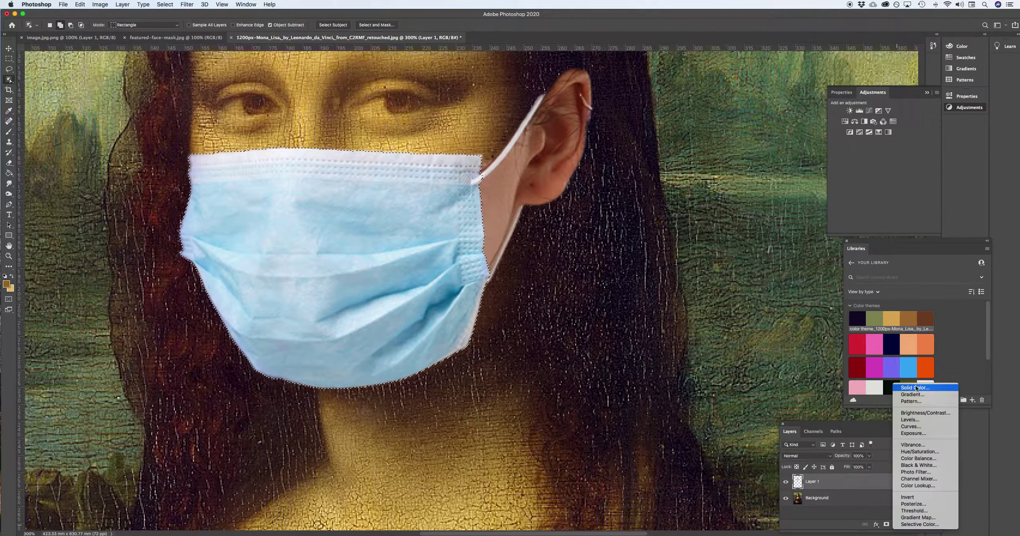
{"action": "key", "text": "Escape"}
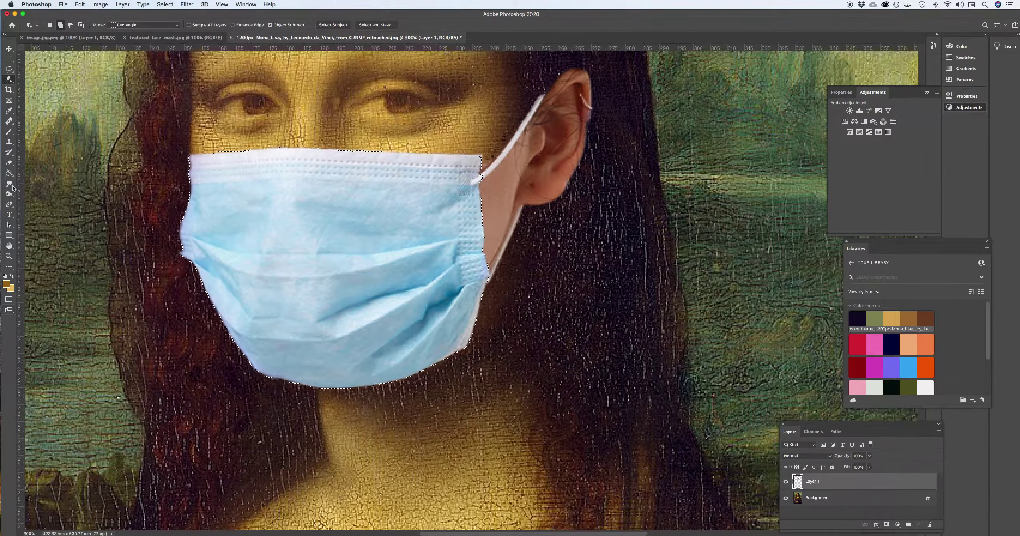
{"action": "left_click", "coordinate": [10, 111]}
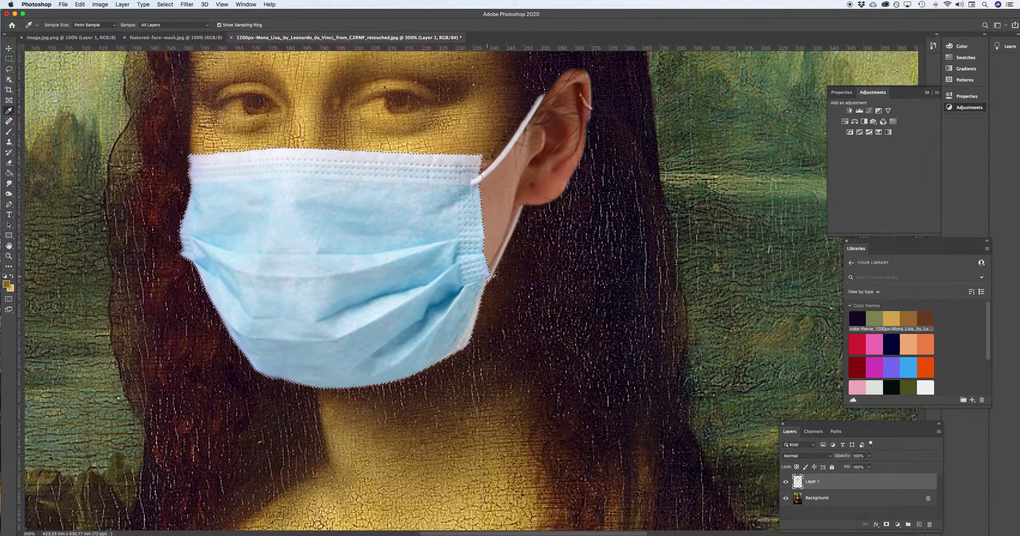
{"action": "left_click", "coordinate": [440, 137]}
{"action": "left_click", "coordinate": [898, 525]}
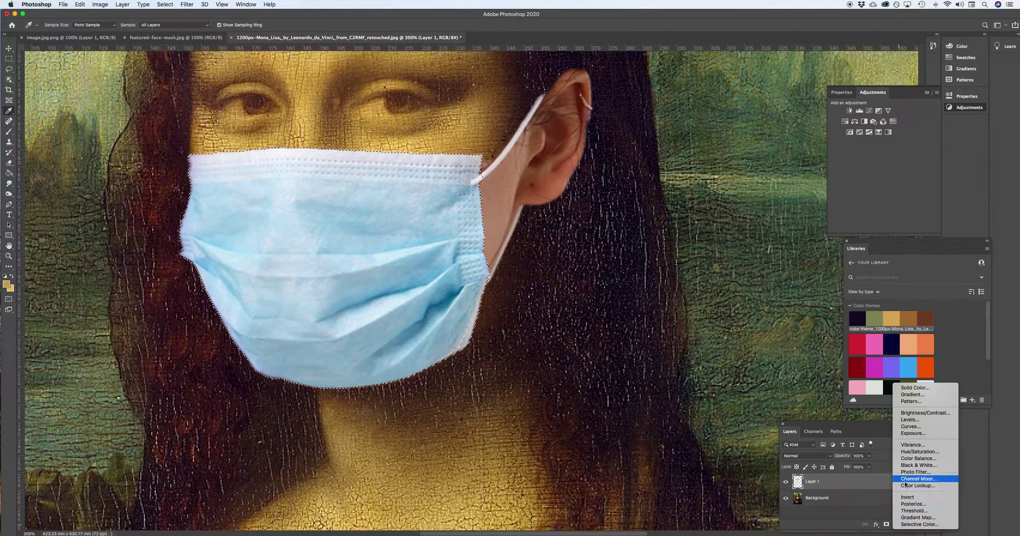
{"action": "left_click", "coordinate": [909, 388]}
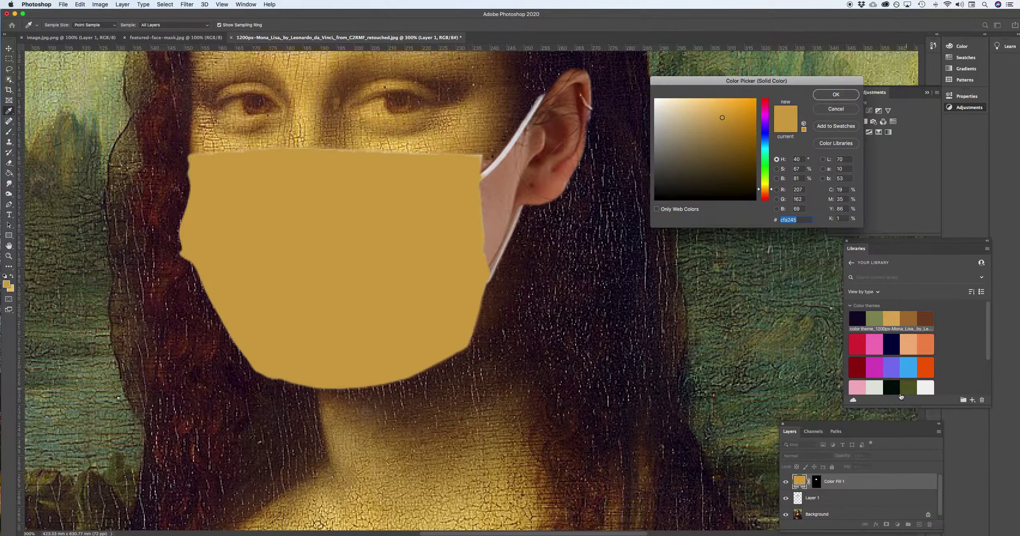
{"action": "left_click", "coordinate": [837, 96]}
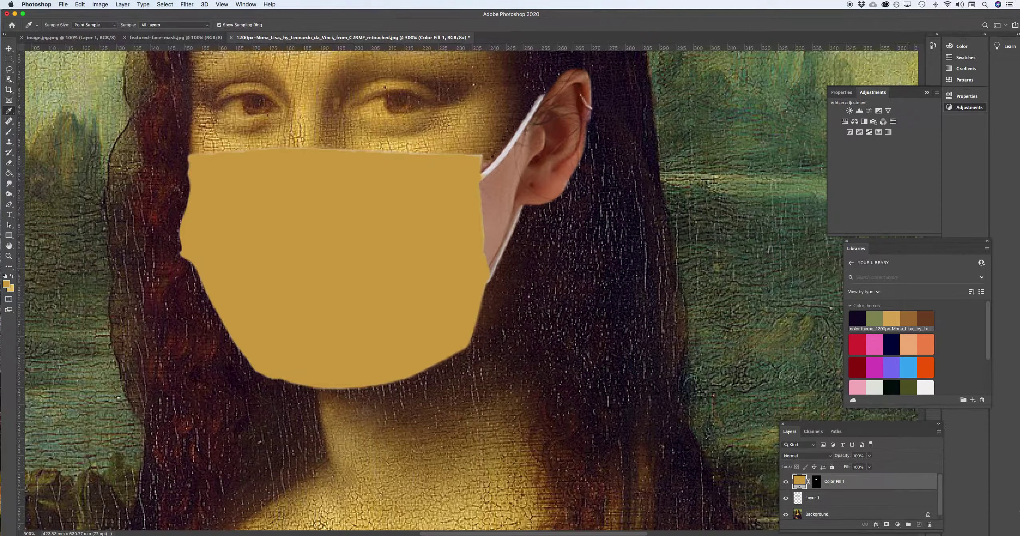
- Set the fill layer's opacity to 67% and its blend mode to Color
{"action": "left_click", "coordinate": [870, 456]}
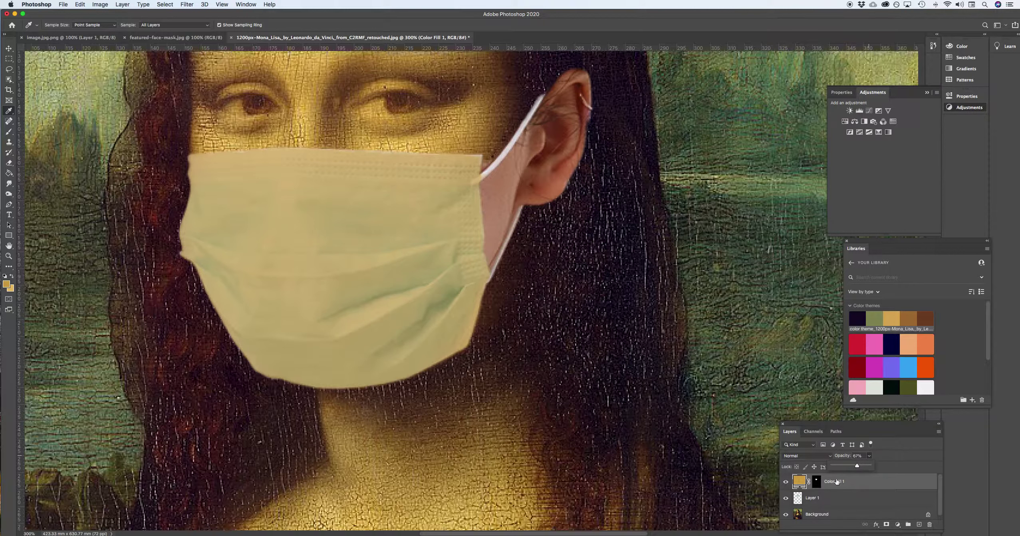
{"action": "left_click", "coordinate": [830, 457]}
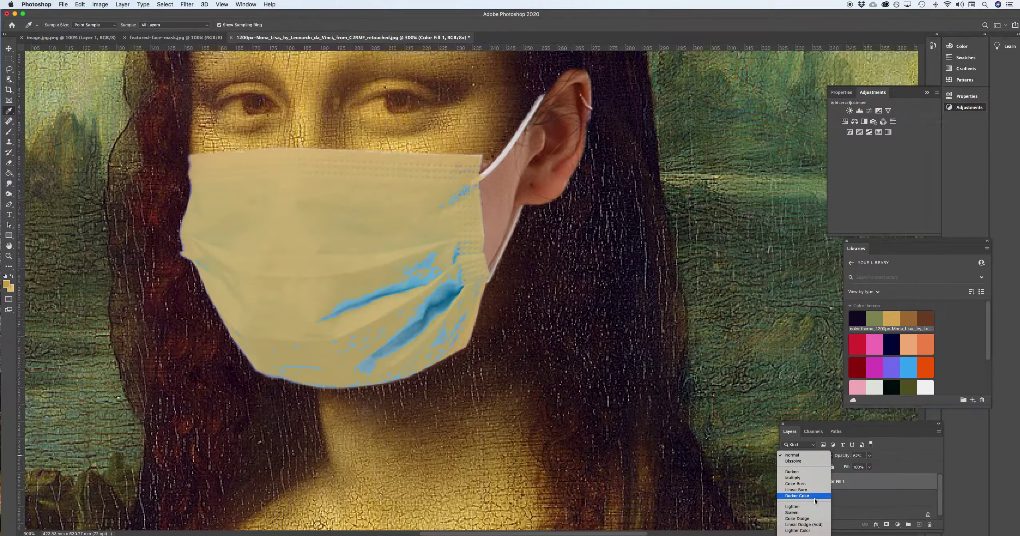
{"action": "scroll", "coordinate": [814, 501], "scroll_direction": "down", "scroll_amount": 5}
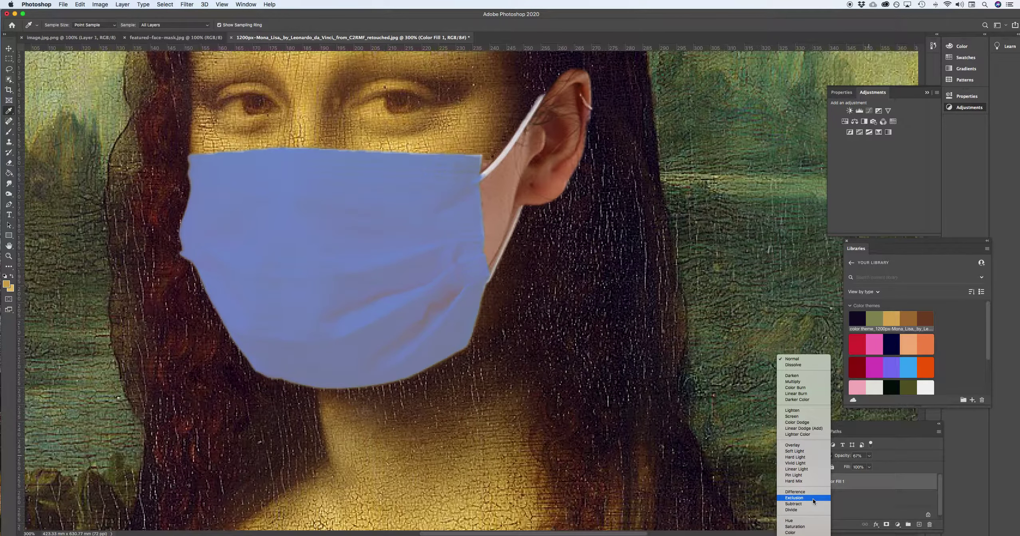
{"action": "left_click", "coordinate": [811, 533]}
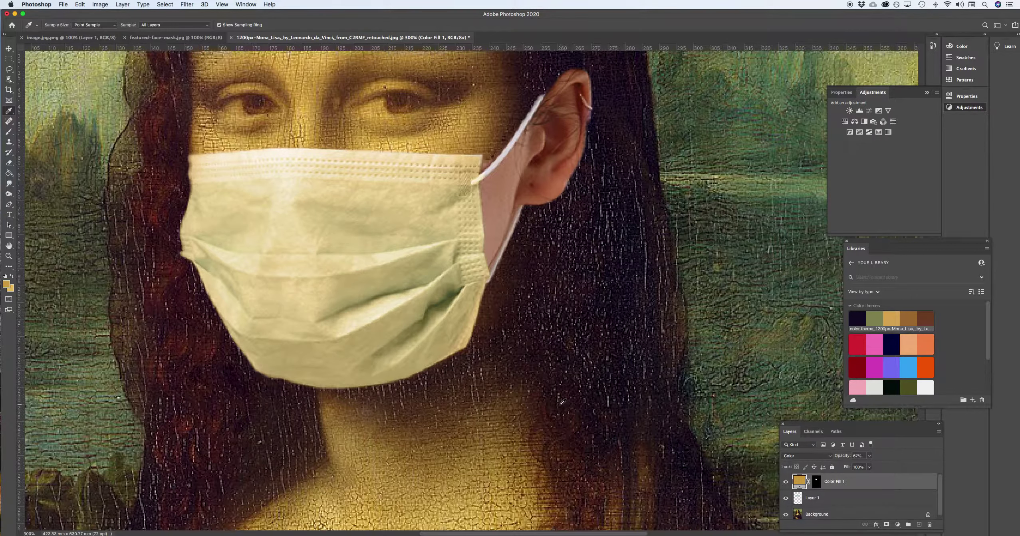
{"action": "double_click", "coordinate": [9, 245]}
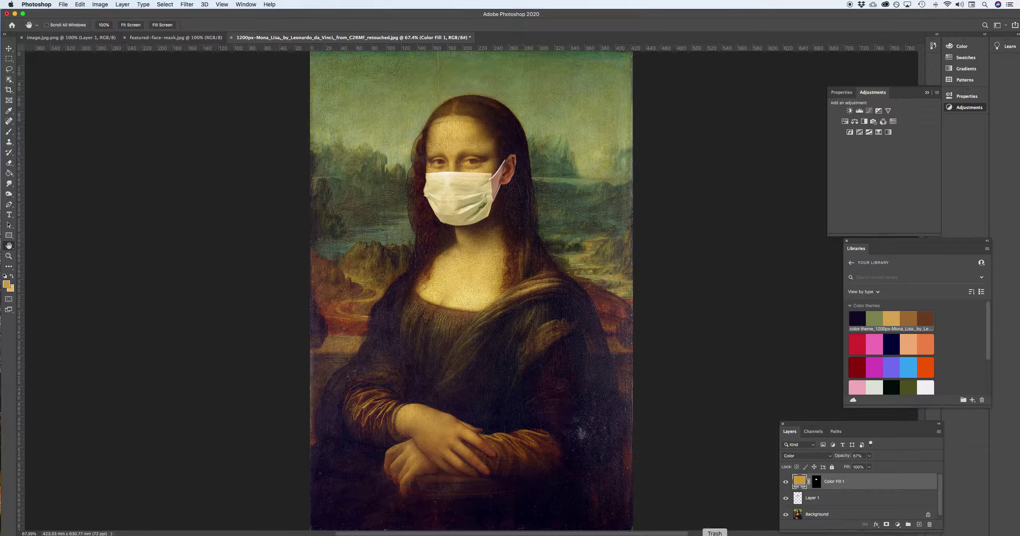
- Rename the surgical mask's layer from Layer 1 to Mask
{"action": "left_click", "coordinate": [812, 499]}
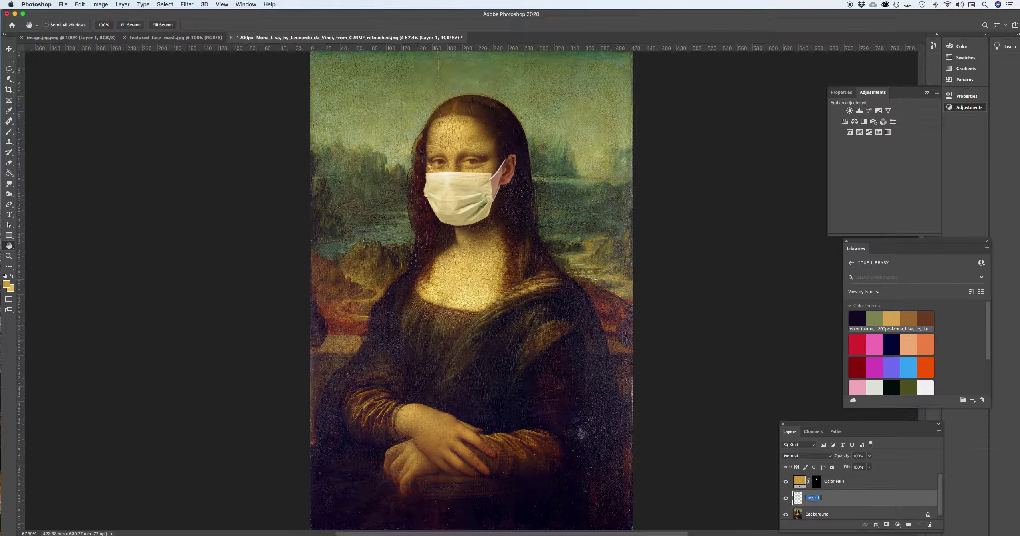
{"action": "type", "text": "Mask"}
{"action": "key", "text": "Return"}
- Start a Pen path at the ear end of the upper strap, following the strap and the fabric's side edge to the lower strap
{"action": "left_click", "coordinate": [9, 256]}
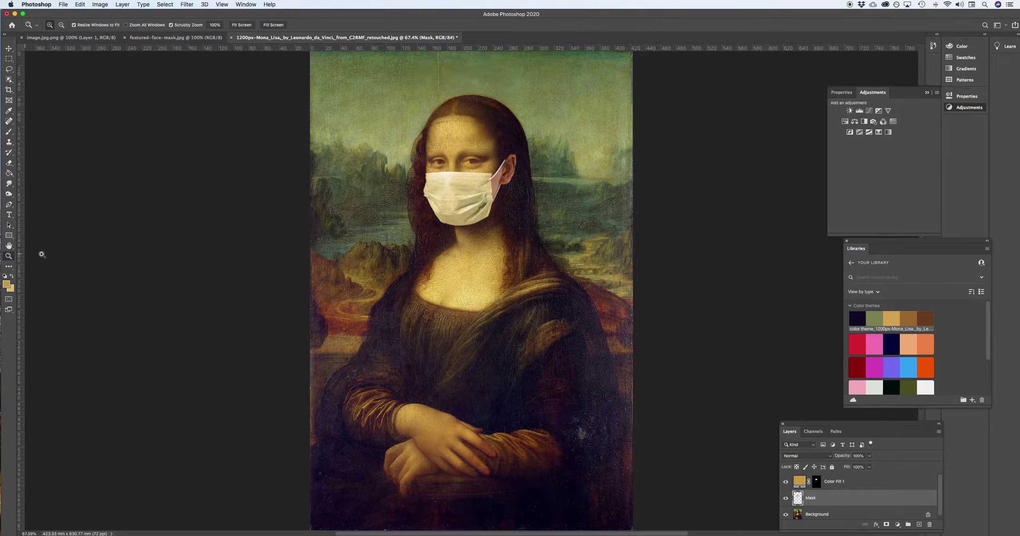
{"action": "left_click_drag", "start_coordinate": [466, 158], "coordinate": [488, 259]}
{"action": "scroll", "coordinate": [488, 260], "scroll_direction": "right", "scroll_amount": 5}
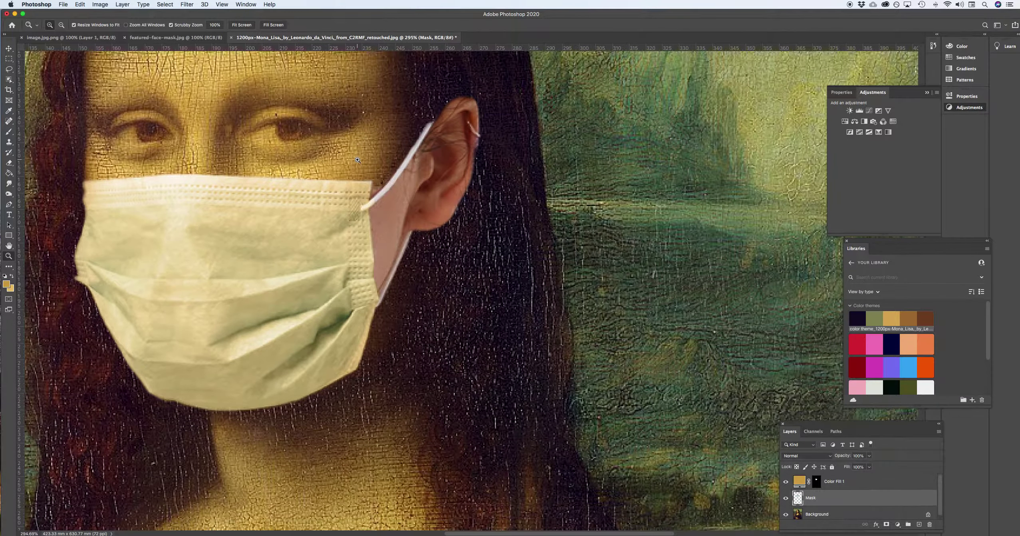
{"action": "left_click", "coordinate": [358, 160]}
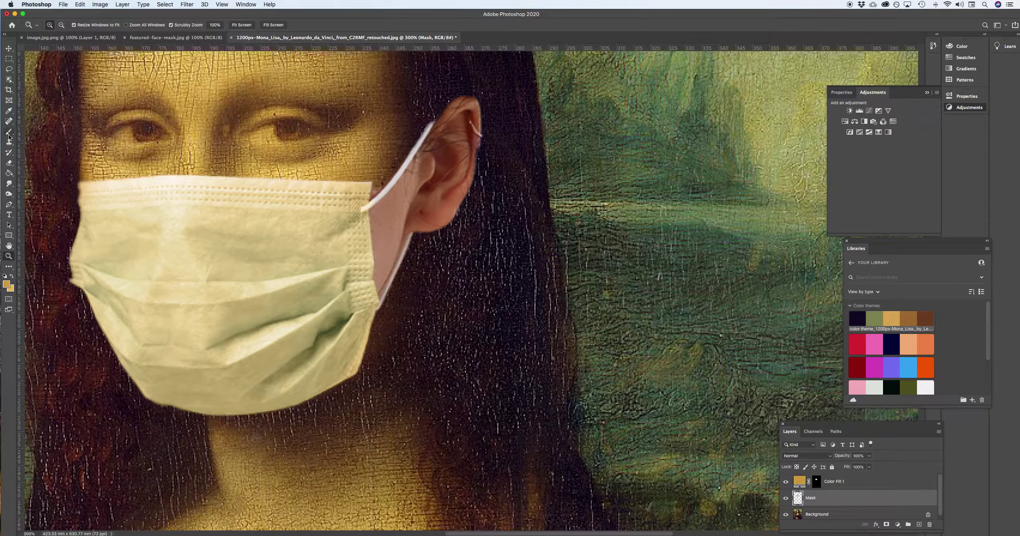
{"action": "left_click", "coordinate": [9, 204]}
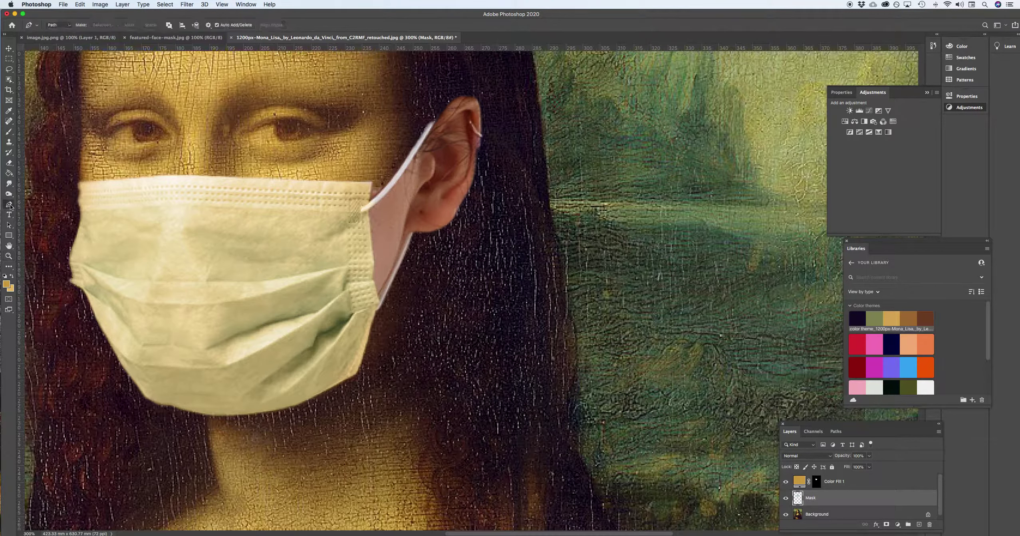
{"action": "left_click", "coordinate": [432, 127]}
{"action": "left_click_drag", "start_coordinate": [370, 209], "coordinate": [356, 214]}
{"action": "left_click_drag", "start_coordinate": [373, 279], "coordinate": [370, 286]}
{"action": "left_click", "coordinate": [372, 279], "text": "alt"}
{"action": "left_click", "coordinate": [378, 301], "text": "alt"}
- Continue the Pen path from the lower strap around the earlobe and outer ear, then close it at the upper strap
{"action": "left_click", "coordinate": [408, 235]}
{"action": "left_click_drag", "start_coordinate": [414, 230], "coordinate": [464, 182]}
{"action": "left_click_drag", "start_coordinate": [476, 100], "coordinate": [462, 71]}
{"action": "scroll", "coordinate": [463, 60], "scroll_direction": "up", "scroll_amount": 3}
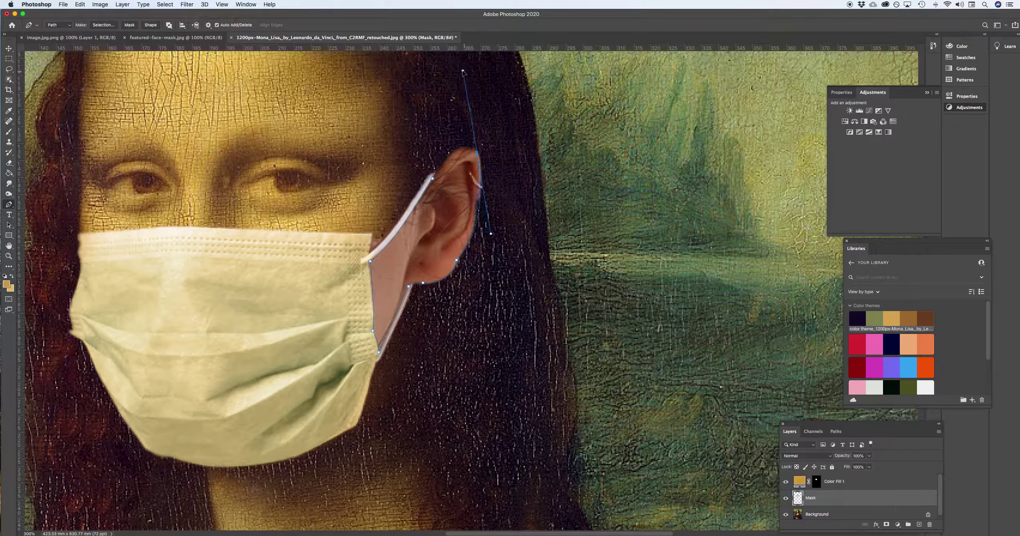
{"action": "left_click", "coordinate": [477, 152], "text": "alt"}
{"action": "left_click_drag", "start_coordinate": [437, 170], "coordinate": [413, 209]}
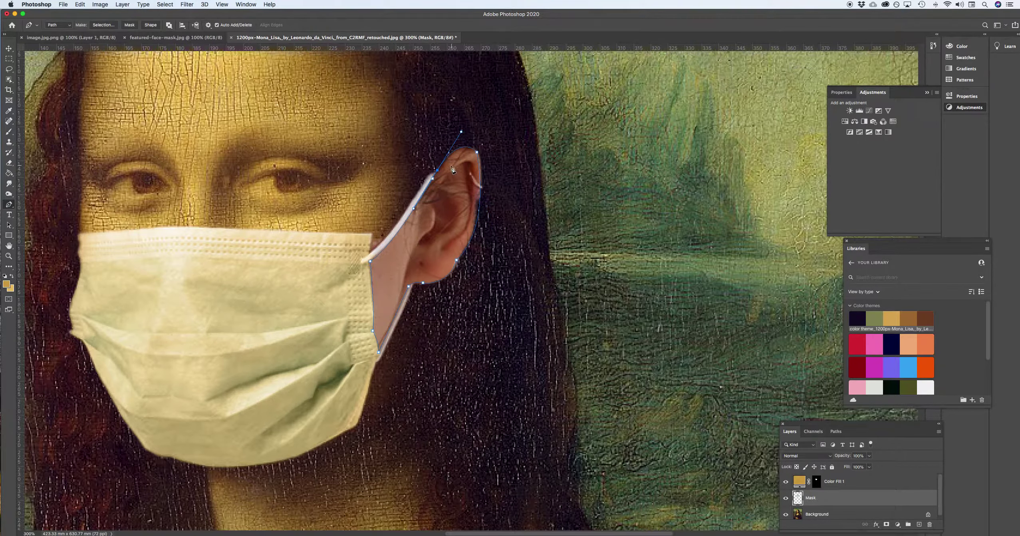
{"action": "left_click", "coordinate": [435, 181]}
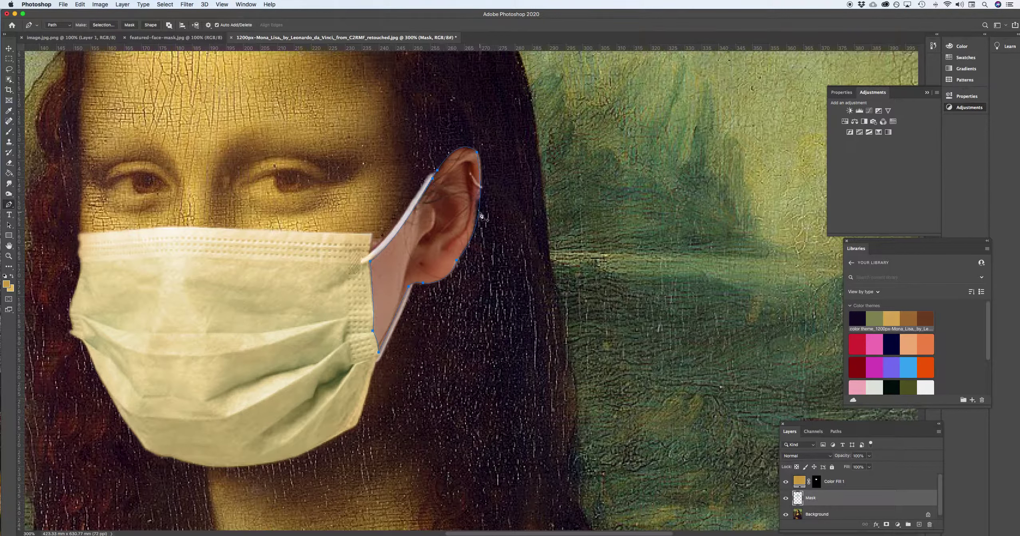
- Convert the closed path around the ear and cheek skin into a new anti-aliased selection
{"action": "right_click", "coordinate": [389, 270]}
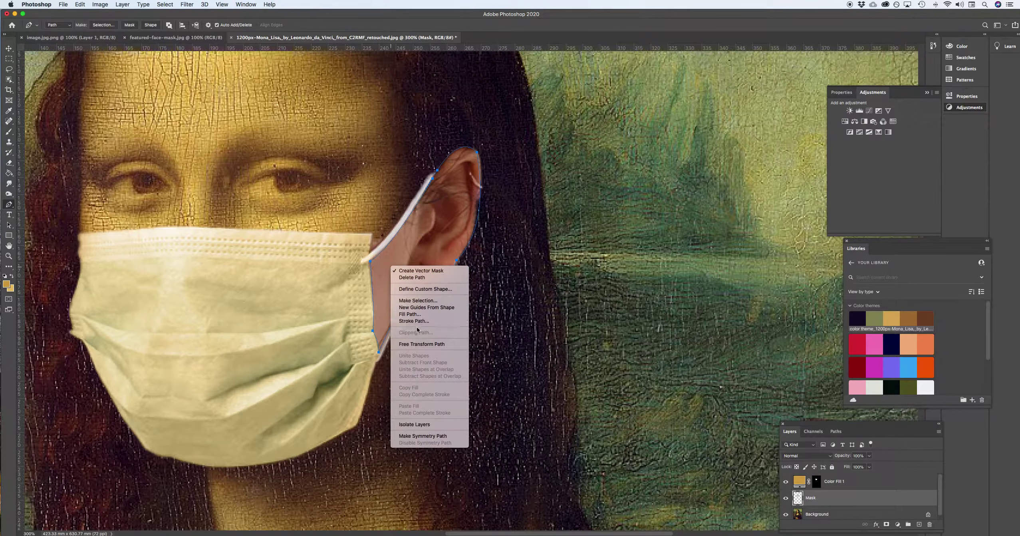
{"action": "left_click", "coordinate": [418, 300]}
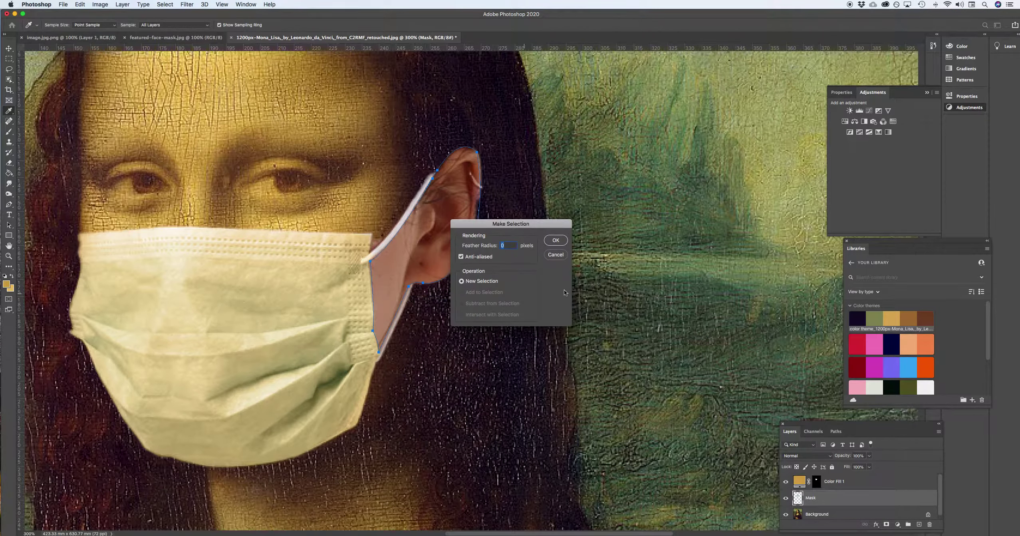
{"action": "left_click", "coordinate": [556, 240]}
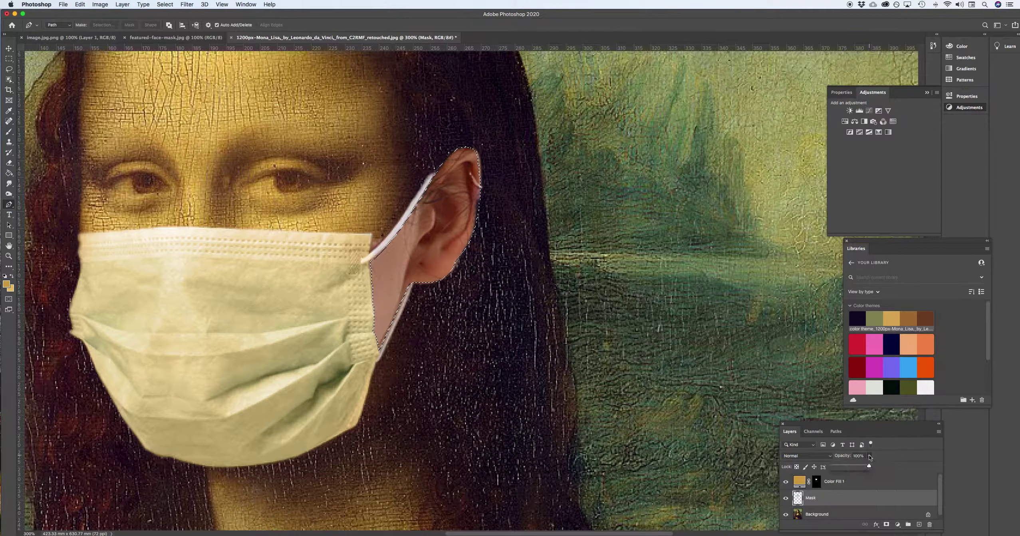
{"action": "left_click_drag", "start_coordinate": [868, 467], "coordinate": [868, 467]}
- Lower the Eraser's opacity to 45% and reduce its flow, then partially erase the pink skin between the straps
{"action": "left_click", "coordinate": [9, 163]}
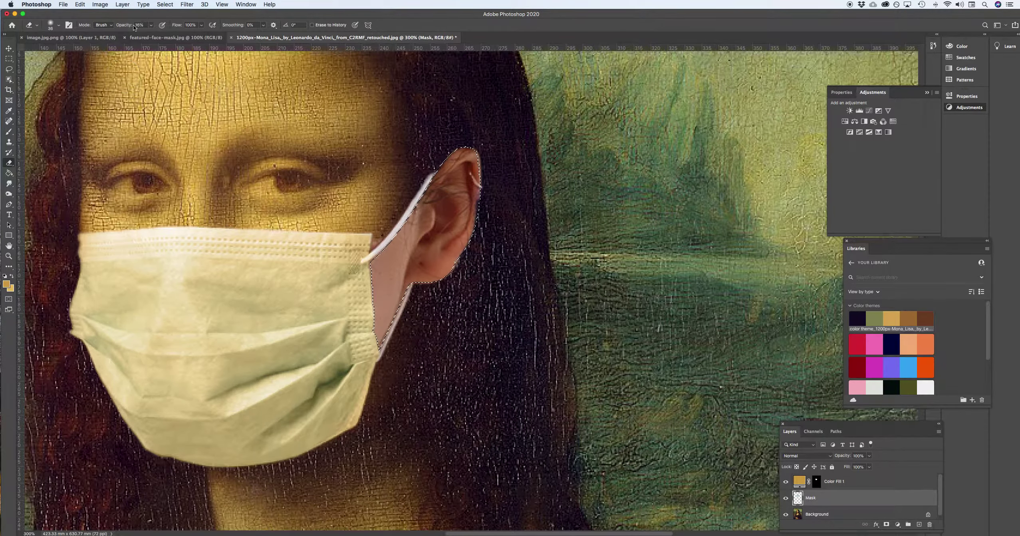
{"action": "left_click", "coordinate": [151, 26]}
{"action": "left_click", "coordinate": [202, 25]}
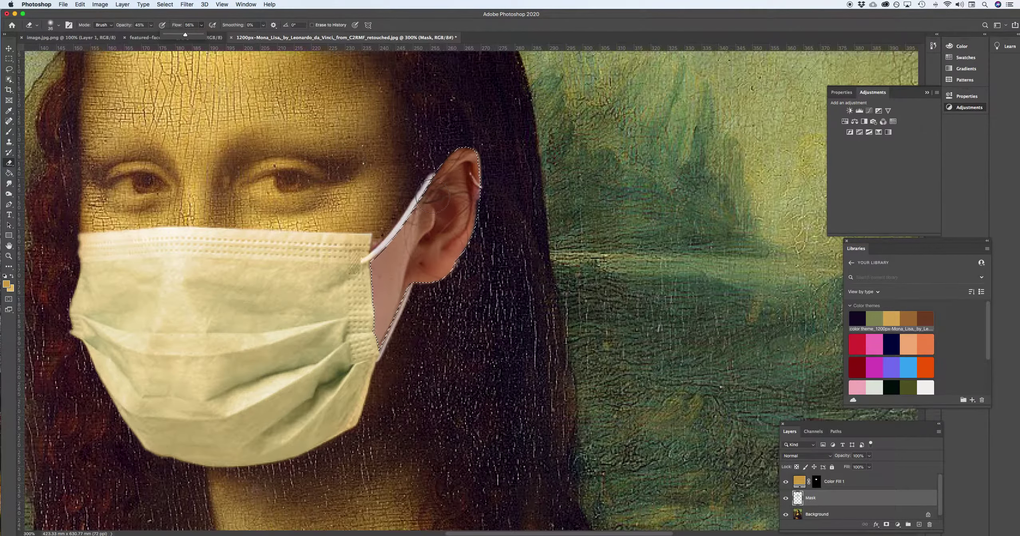
{"action": "left_click", "coordinate": [415, 236]}
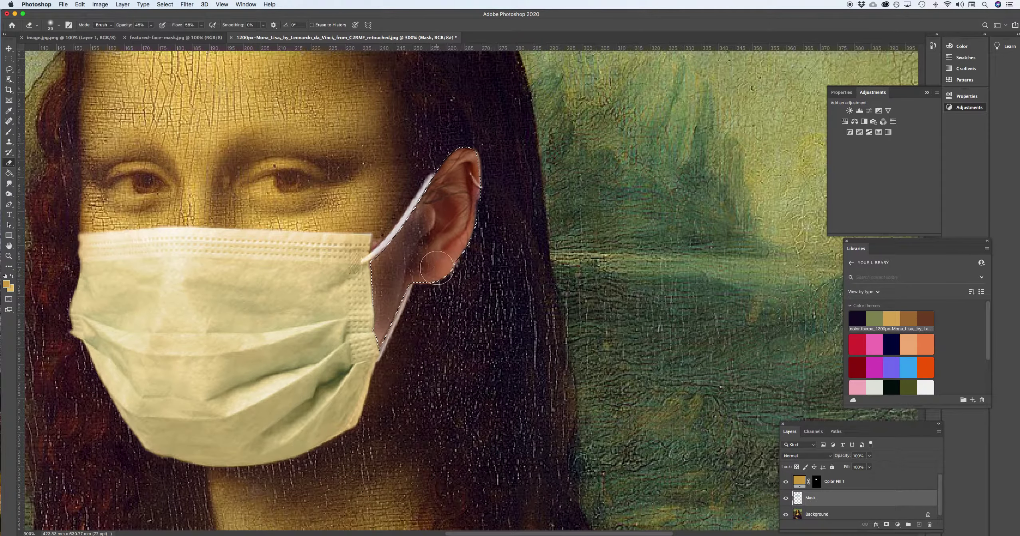
- Enlarge the Eraser brush to 252 px and partially erase the selected ear so the painted hair shows through
{"action": "scroll", "coordinate": [420, 279], "scroll_direction": "down", "scroll_amount": 3}
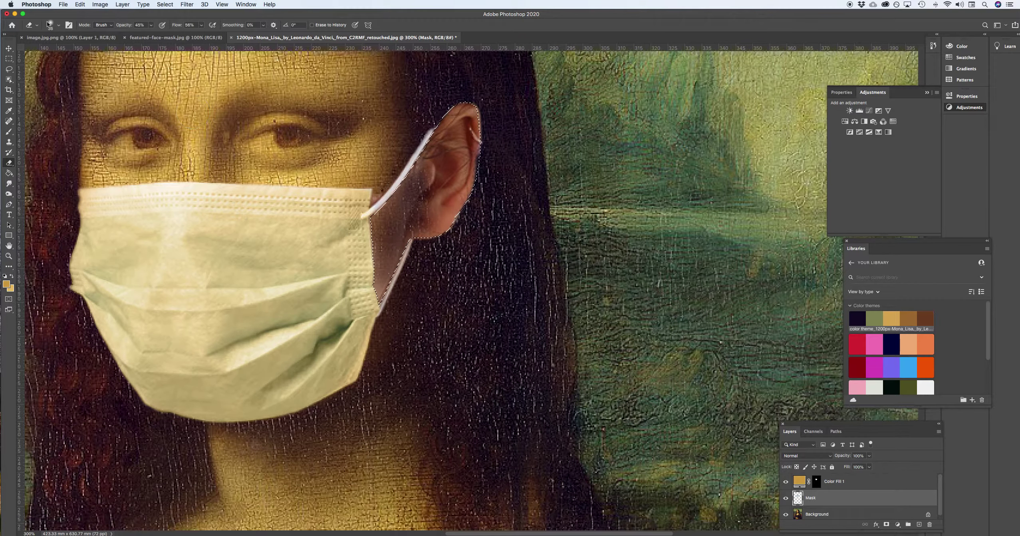
{"action": "left_click", "coordinate": [51, 25]}
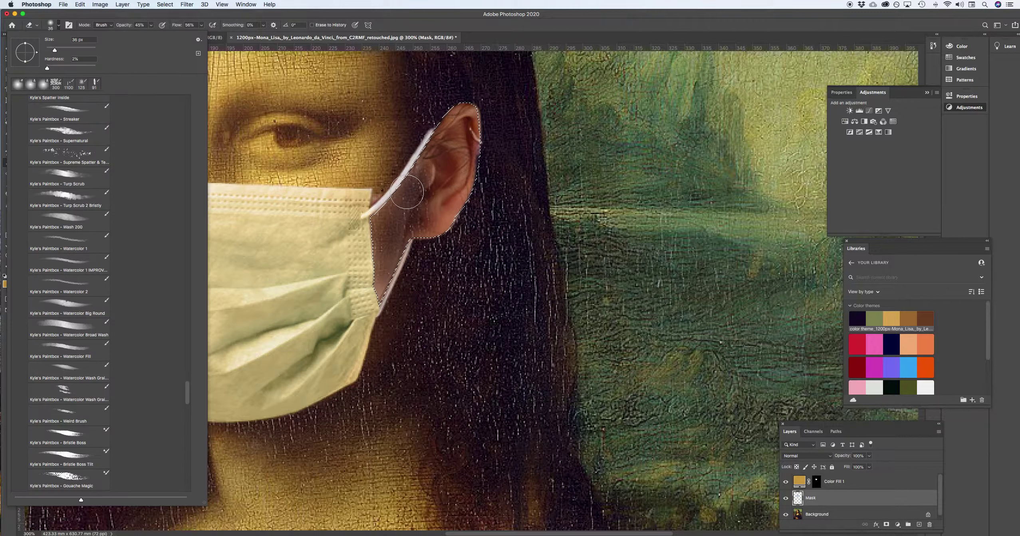
{"action": "left_click", "coordinate": [50, 26]}
{"action": "left_click", "coordinate": [51, 25]}
{"action": "left_click_drag", "start_coordinate": [55, 50], "coordinate": [85, 50]}
{"action": "left_click", "coordinate": [524, 171]}
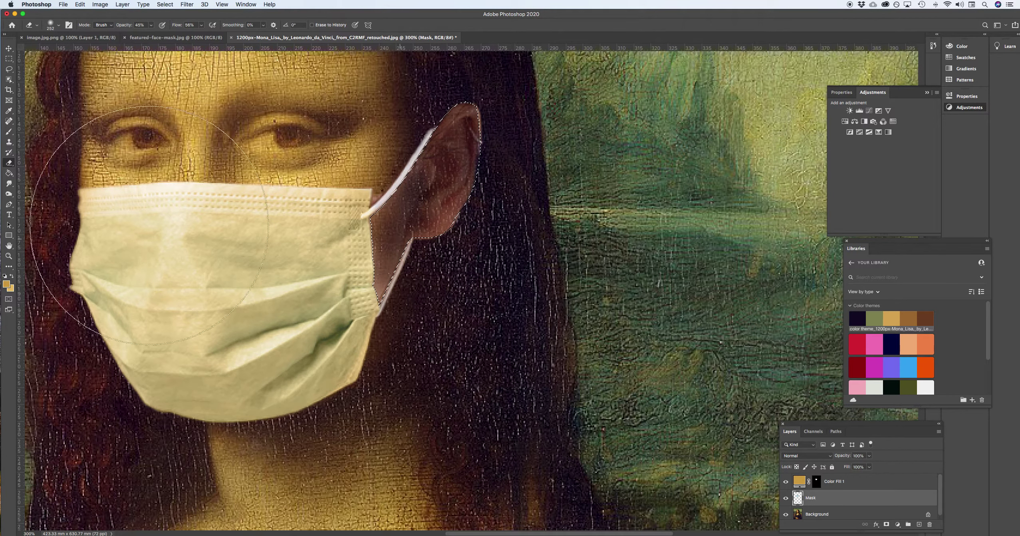
- Deselect the ear area and softly erase over the mask so it blends into the painting
{"action": "double_click", "coordinate": [9, 246]}
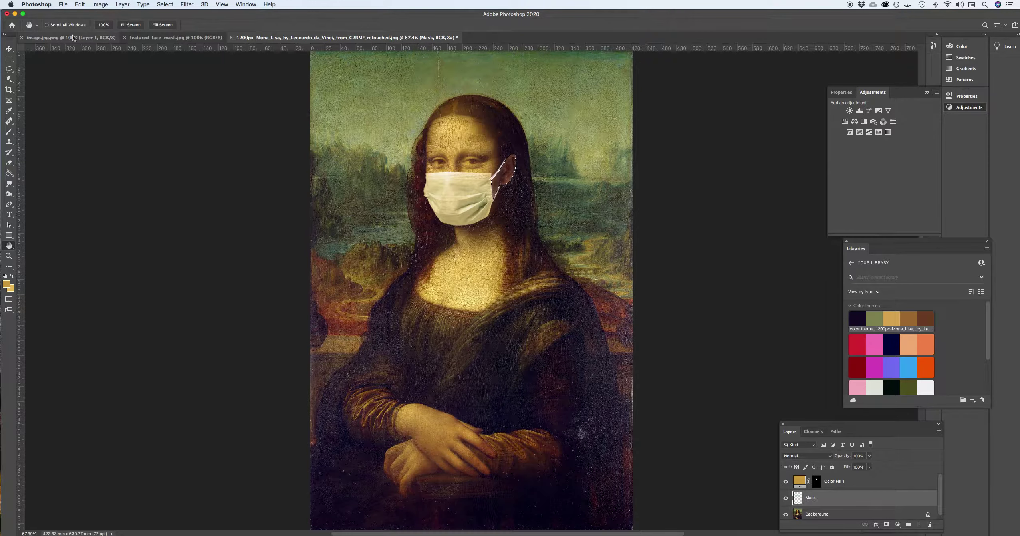
{"action": "left_click", "coordinate": [8, 162]}
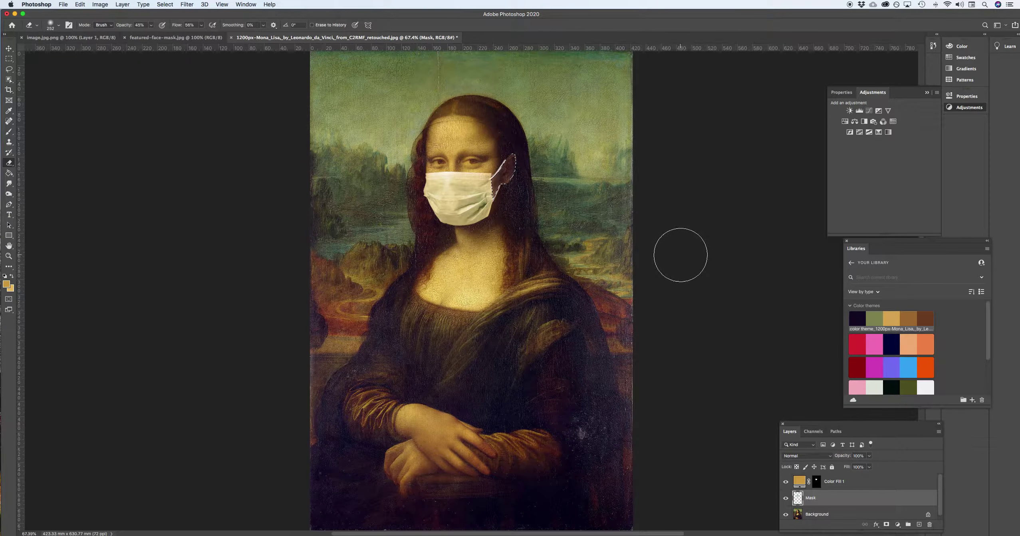
{"action": "key", "text": "super+d"}
{"action": "mouse_move", "coordinate": [492, 235]}
{"action": "left_mouse_down"}
{"action": "mouse_move", "coordinate": [473, 285]}
{"action": "mouse_move", "coordinate": [492, 222]}
{"action": "mouse_move", "coordinate": [502, 274]}
{"action": "left_mouse_up"}
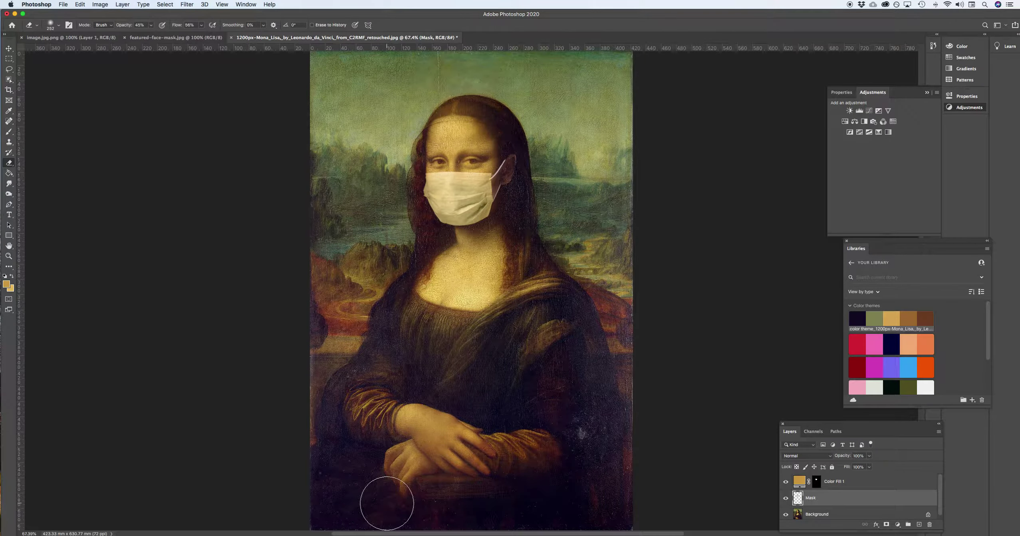
- Try another Eraser stroke across the mask fabric at the same opacity, then undo it
{"action": "left_click", "coordinate": [9, 256]}
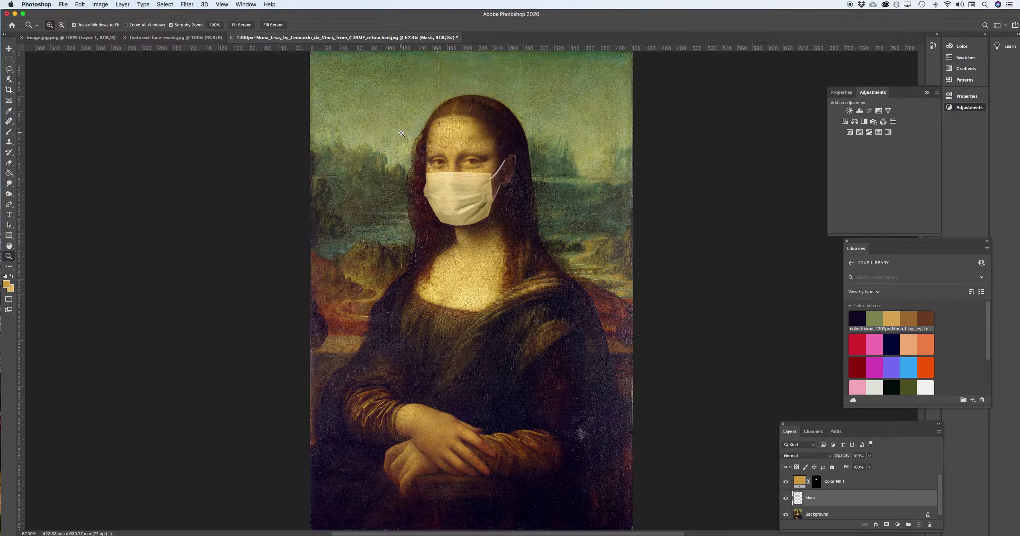
{"action": "left_click_drag", "start_coordinate": [402, 134], "coordinate": [610, 364]}
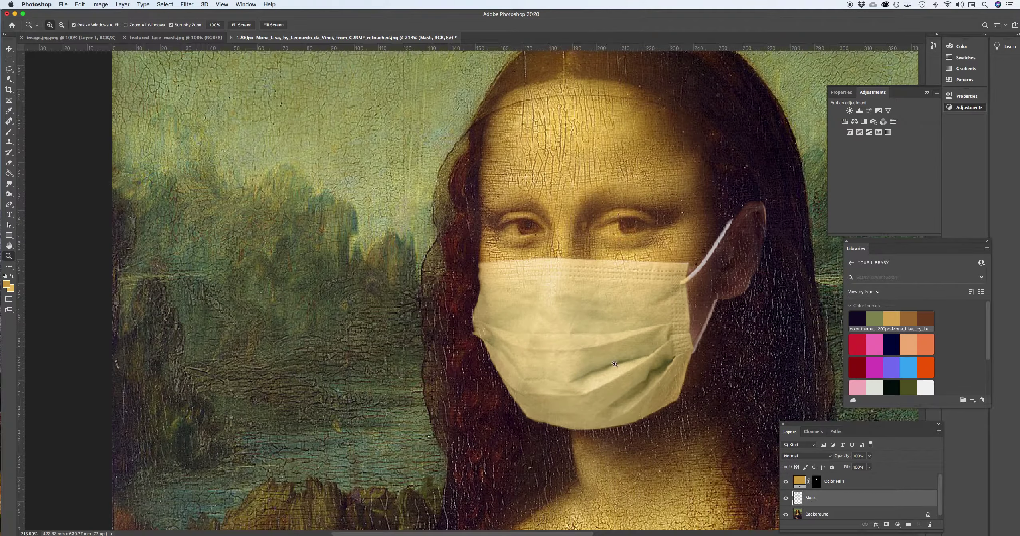
{"action": "scroll", "coordinate": [611, 364], "scroll_direction": "right", "scroll_amount": 5}
{"action": "scroll", "coordinate": [611, 364], "scroll_direction": "down", "scroll_amount": 3}
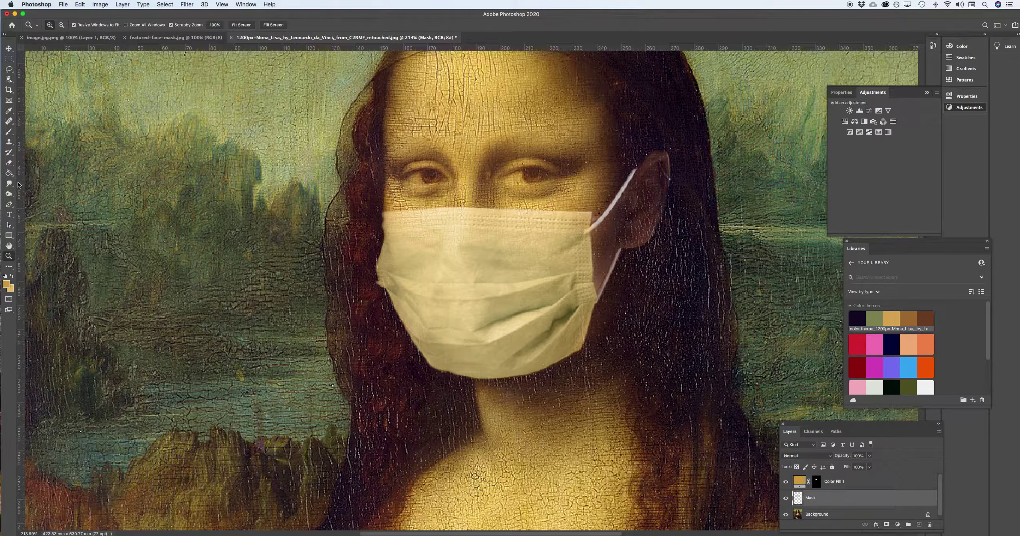
{"action": "left_click", "coordinate": [10, 164]}
{"action": "mouse_move", "coordinate": [459, 279]}
{"action": "left_mouse_down"}
{"action": "mouse_move", "coordinate": [551, 301]}
{"action": "mouse_move", "coordinate": [547, 307]}
{"action": "mouse_move", "coordinate": [705, 393]}
{"action": "left_mouse_up"}
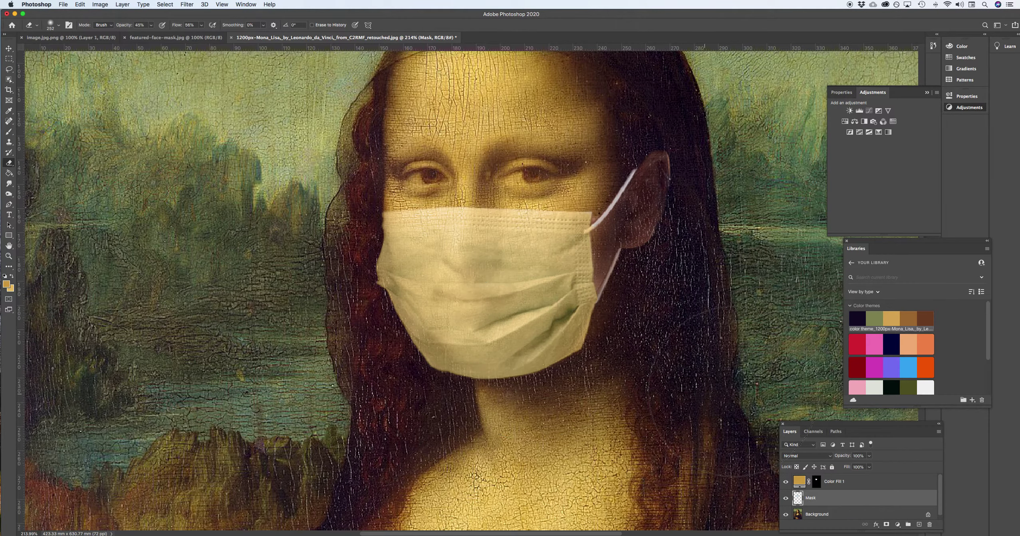
{"action": "key", "text": "super+z"}
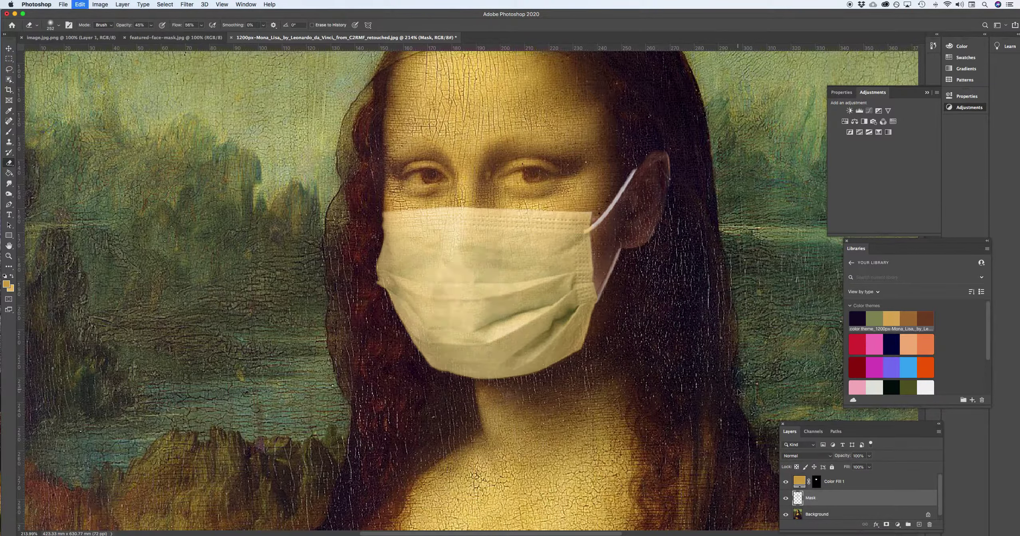
- Set the Eraser's opacity to 16% and lightly erase the mask fabric, the straps and the ear
{"action": "left_click_drag", "start_coordinate": [151, 26], "coordinate": [141, 35]}
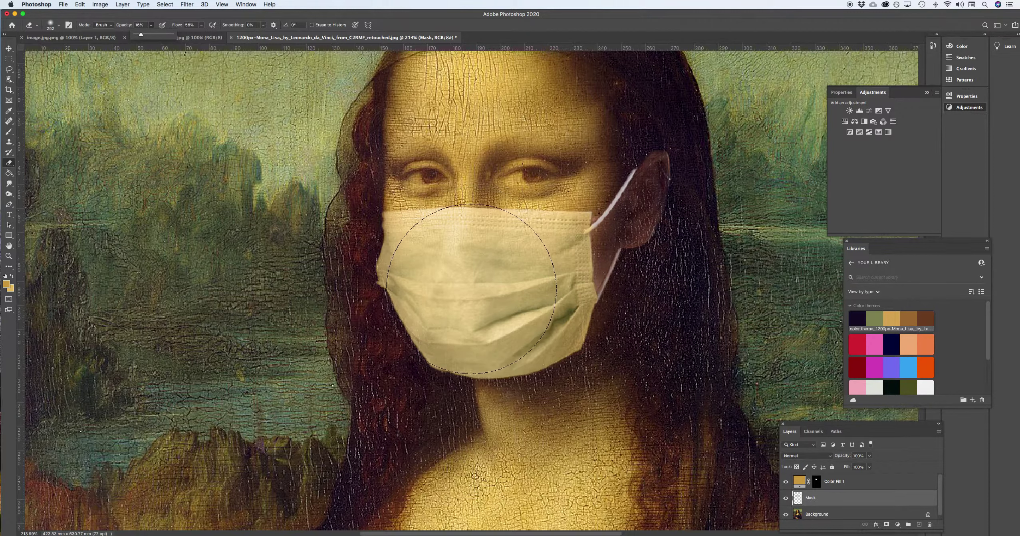
{"action": "left_click", "coordinate": [488, 304]}
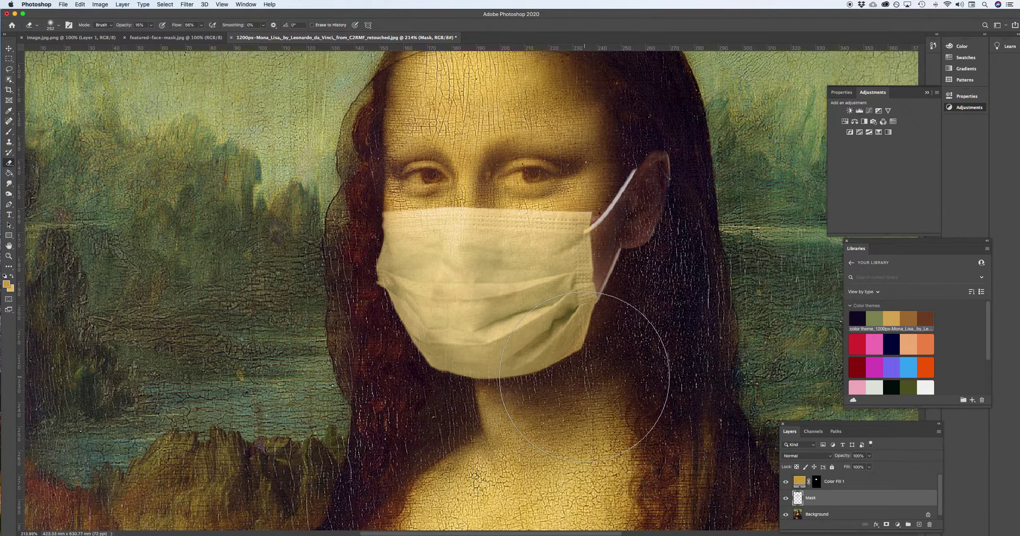
{"action": "mouse_move", "coordinate": [645, 195]}
{"action": "left_mouse_down"}
{"action": "mouse_move", "coordinate": [665, 210]}
{"action": "mouse_move", "coordinate": [604, 171]}
{"action": "mouse_move", "coordinate": [592, 217]}
{"action": "mouse_move", "coordinate": [640, 176]}
{"action": "left_mouse_up"}
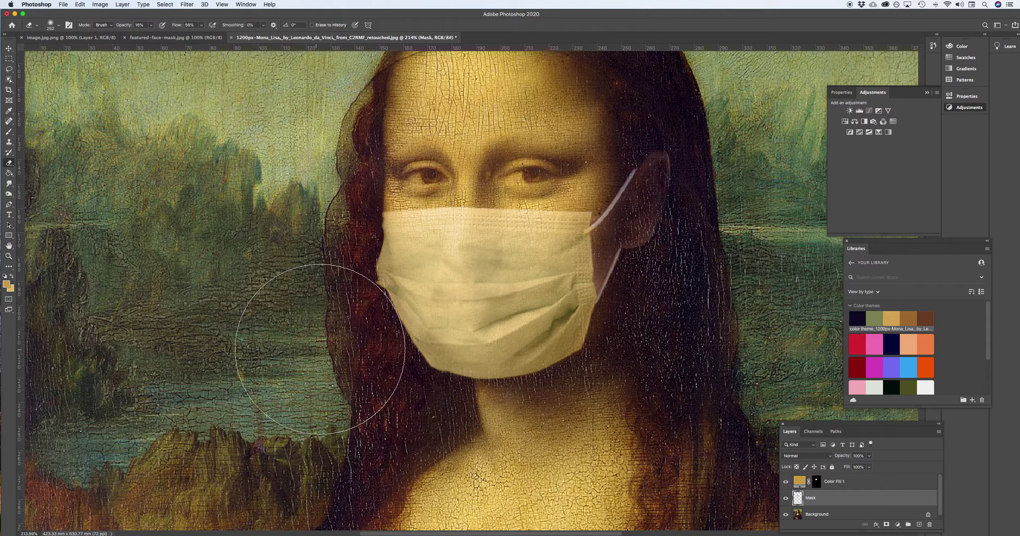
- Save the composite on the computer as a layered Photoshop file named Mona Lisa Mask.psd in the Reimagining folder
{"action": "double_click", "coordinate": [9, 246]}
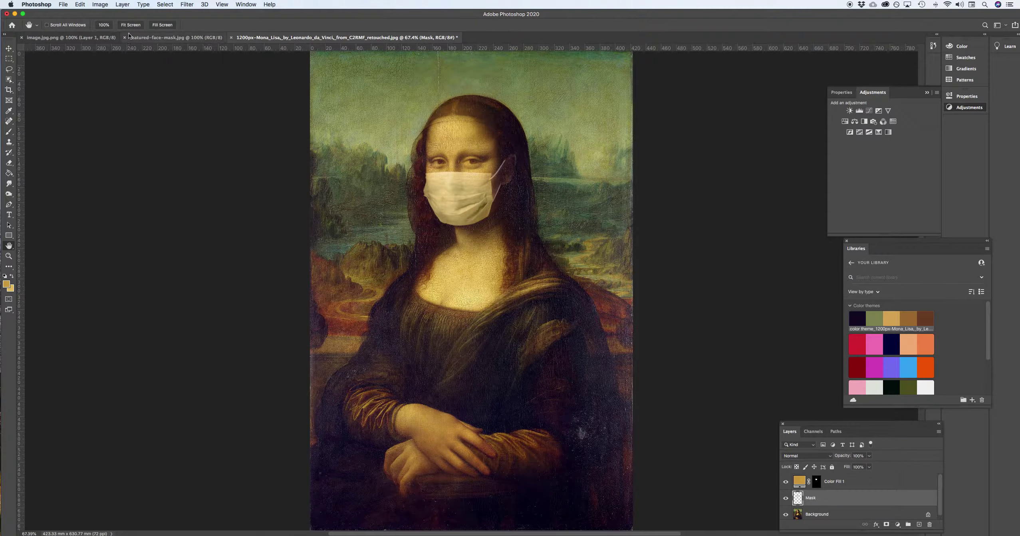
{"action": "left_click", "coordinate": [64, 4]}
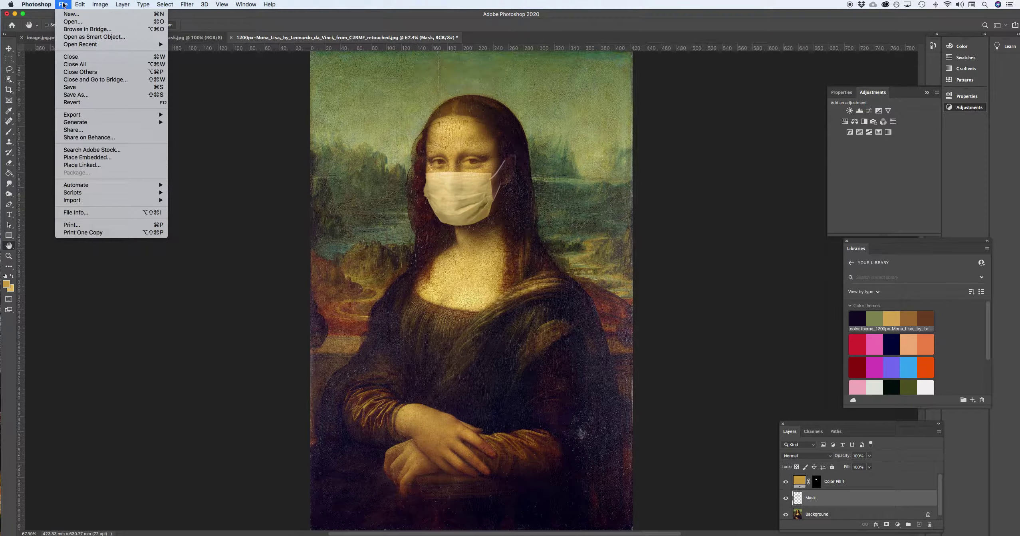
{"action": "left_click", "coordinate": [76, 96]}
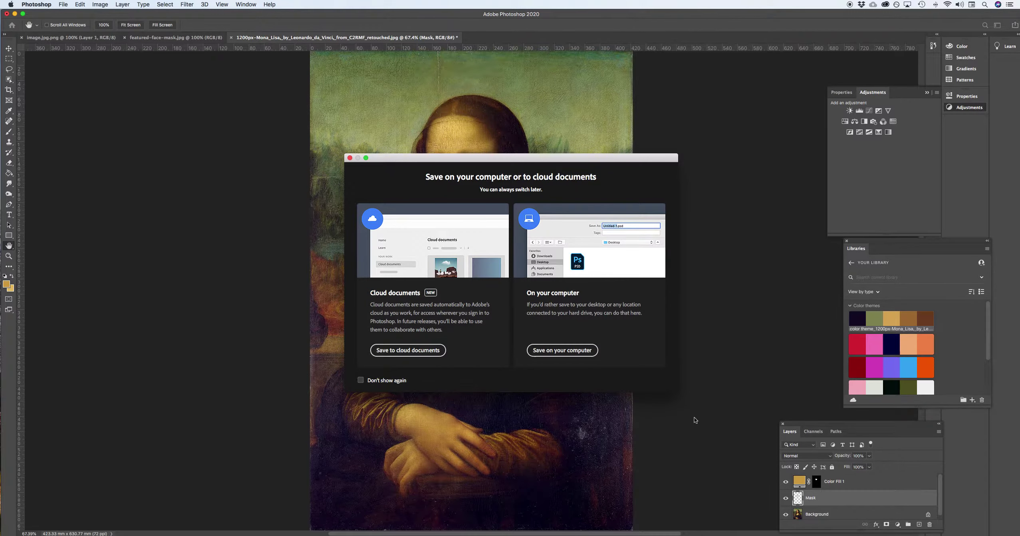
{"action": "left_click", "coordinate": [562, 350]}
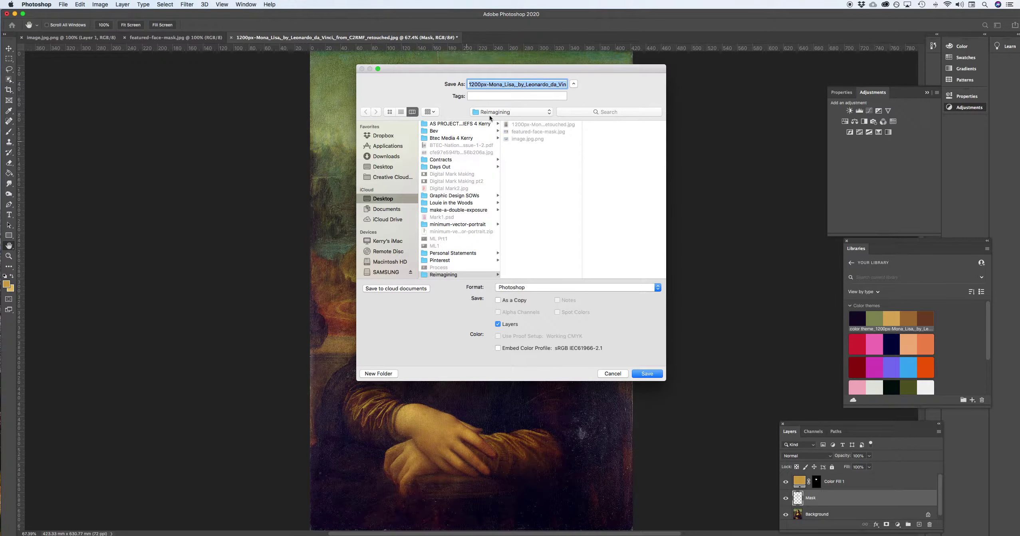
{"action": "type", "text": "M"}
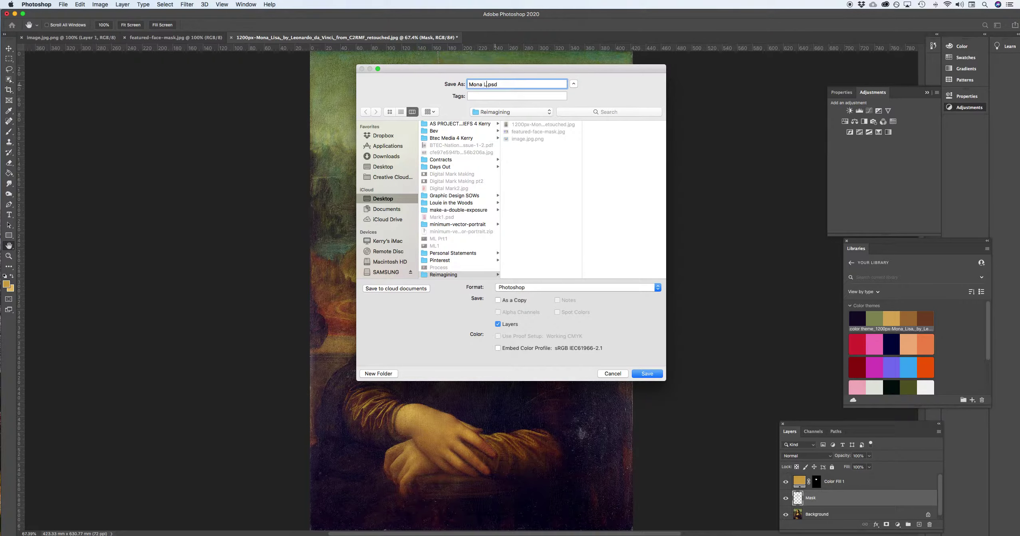
{"action": "type", "text": "ona Lisa Mask"}
{"action": "left_click", "coordinate": [524, 85]}
{"action": "left_click", "coordinate": [646, 374]}
{"action": "left_click", "coordinate": [608, 251]}
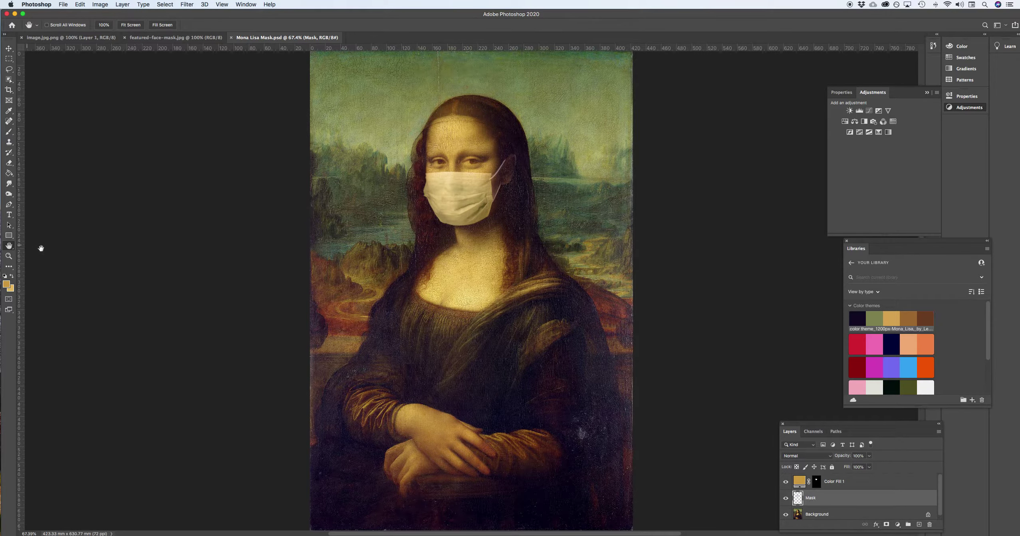
- Darken the ear-side edge of the mask with the Burn tool, using the Midtones range
{"action": "left_click", "coordinate": [9, 195]}
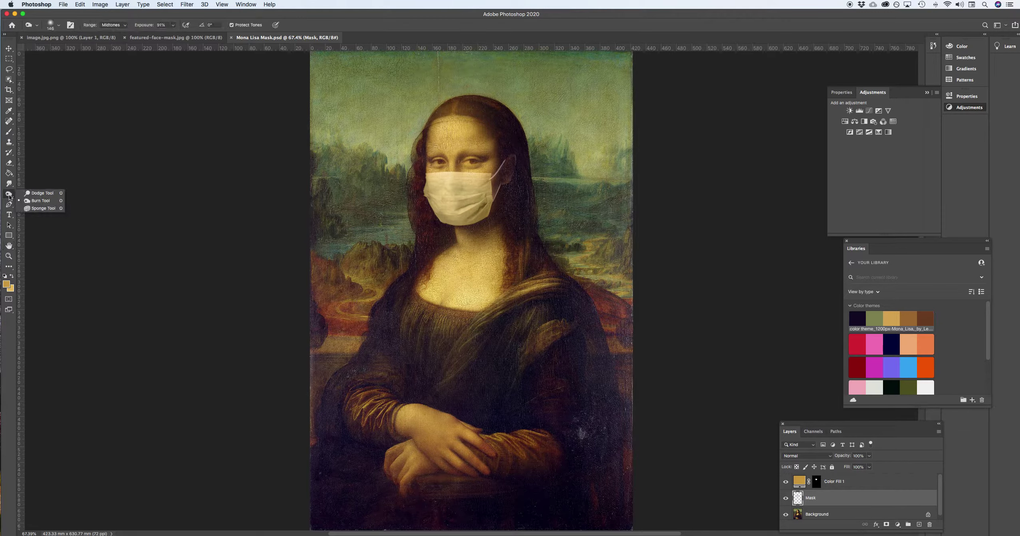
{"action": "left_click", "coordinate": [40, 201]}
{"action": "mouse_move", "coordinate": [505, 187]}
{"action": "left_mouse_down"}
{"action": "mouse_move", "coordinate": [493, 230]}
{"action": "mouse_move", "coordinate": [454, 186]}
{"action": "mouse_move", "coordinate": [424, 192]}
{"action": "mouse_move", "coordinate": [431, 208]}
{"action": "mouse_move", "coordinate": [488, 199]}
{"action": "left_mouse_up"}
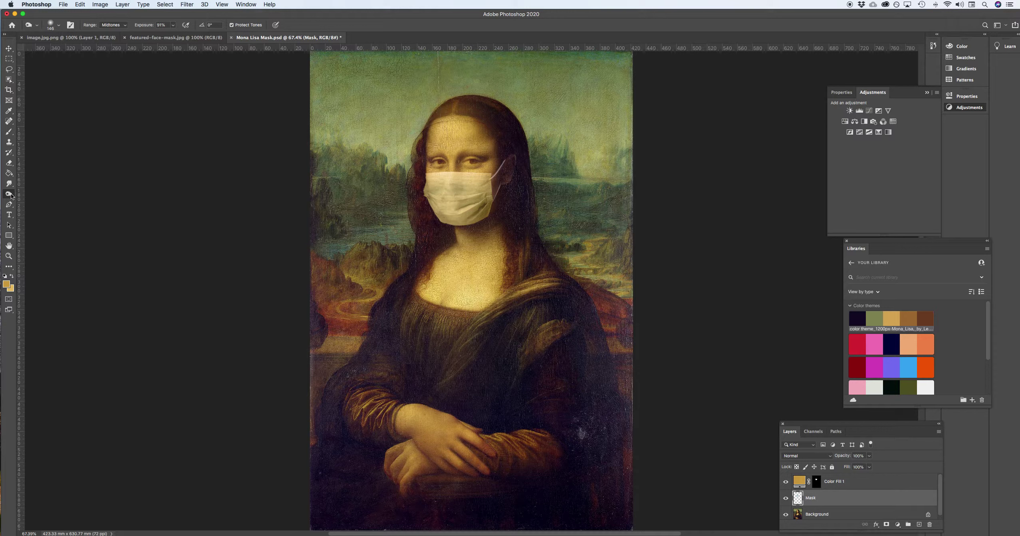
{"action": "left_click", "coordinate": [9, 246]}
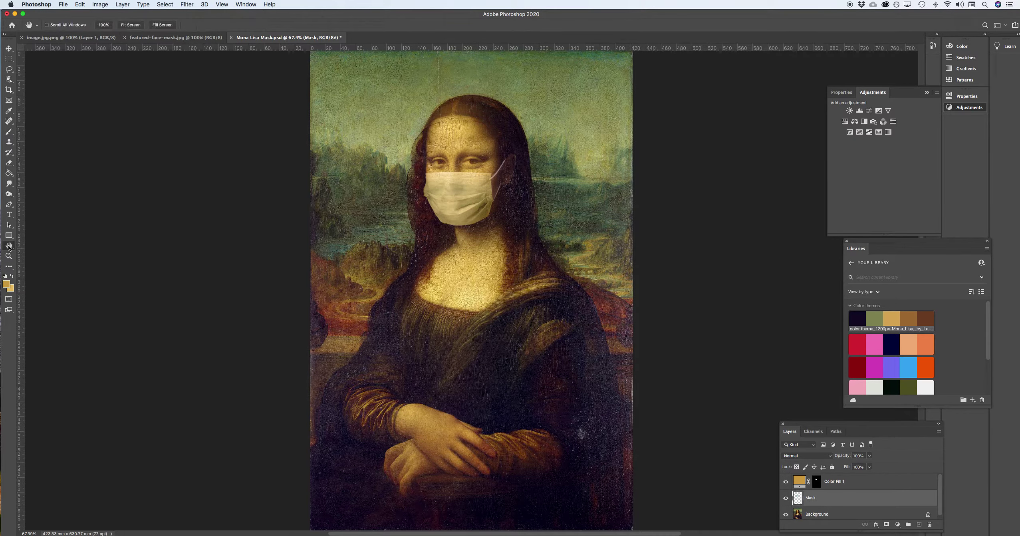